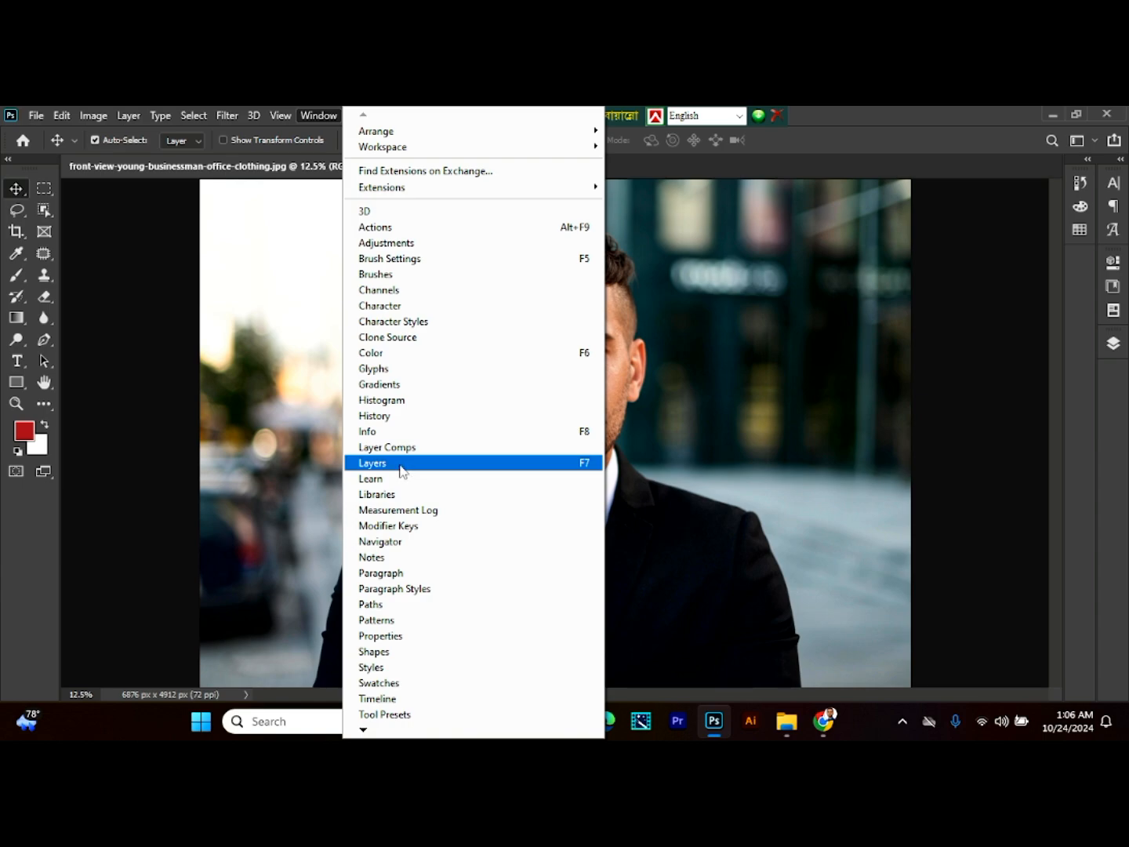
Show the document's layers and float their window over the photo beside the man's face
click(876, 109)
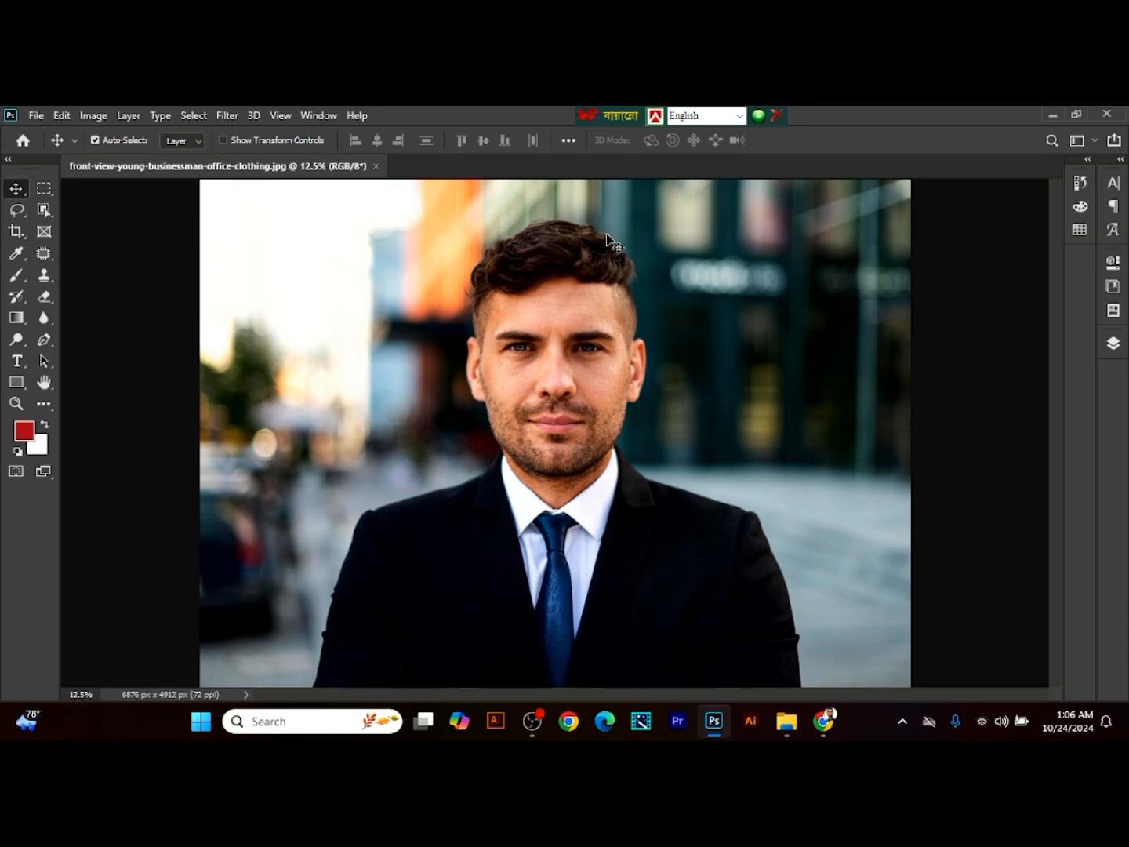
key(F7)
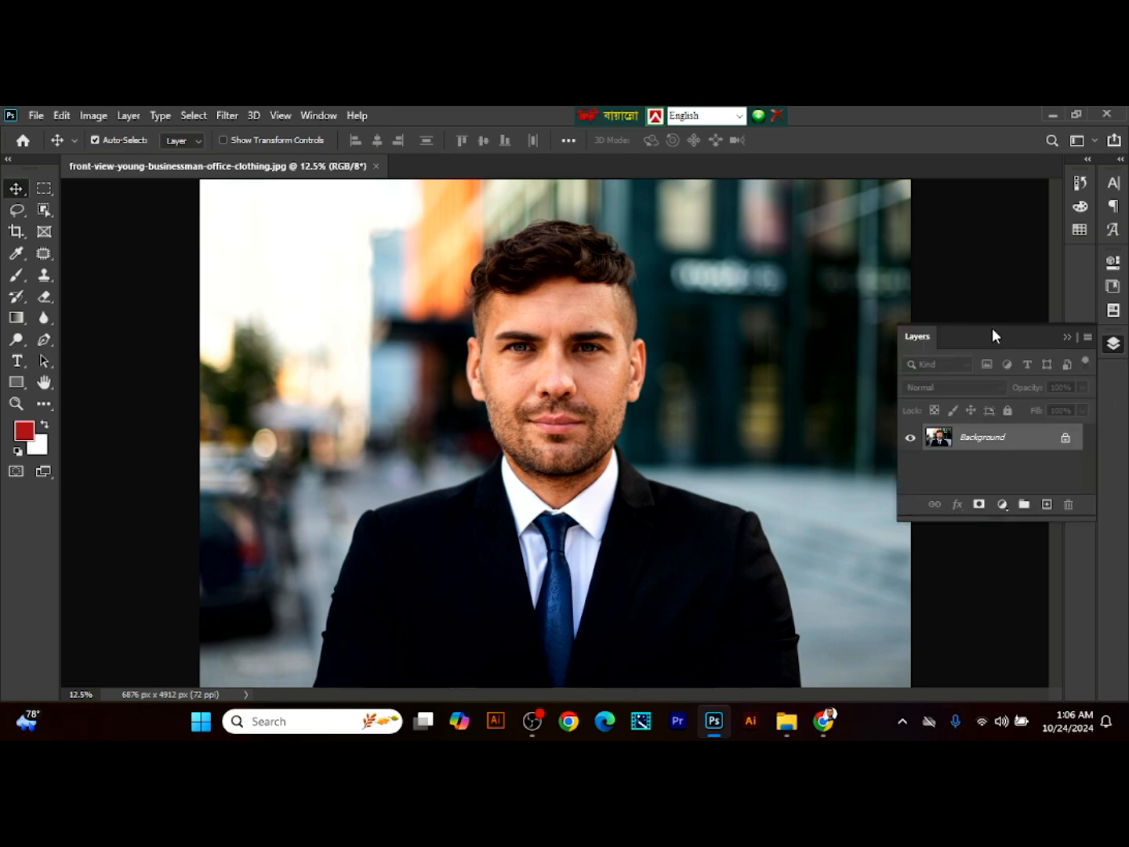
drag(992, 328, 698, 288)
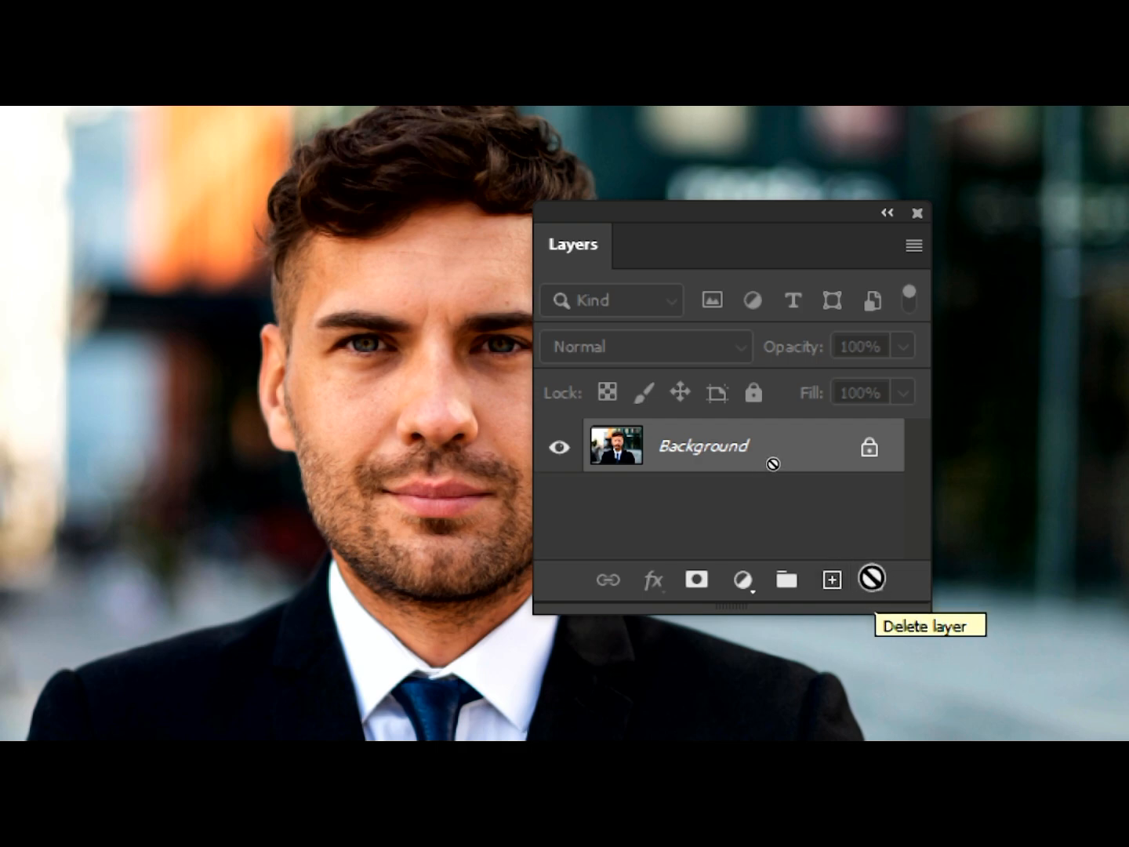
Convert the locked Background into a regular layer named Layer 01
double_click(698, 453)
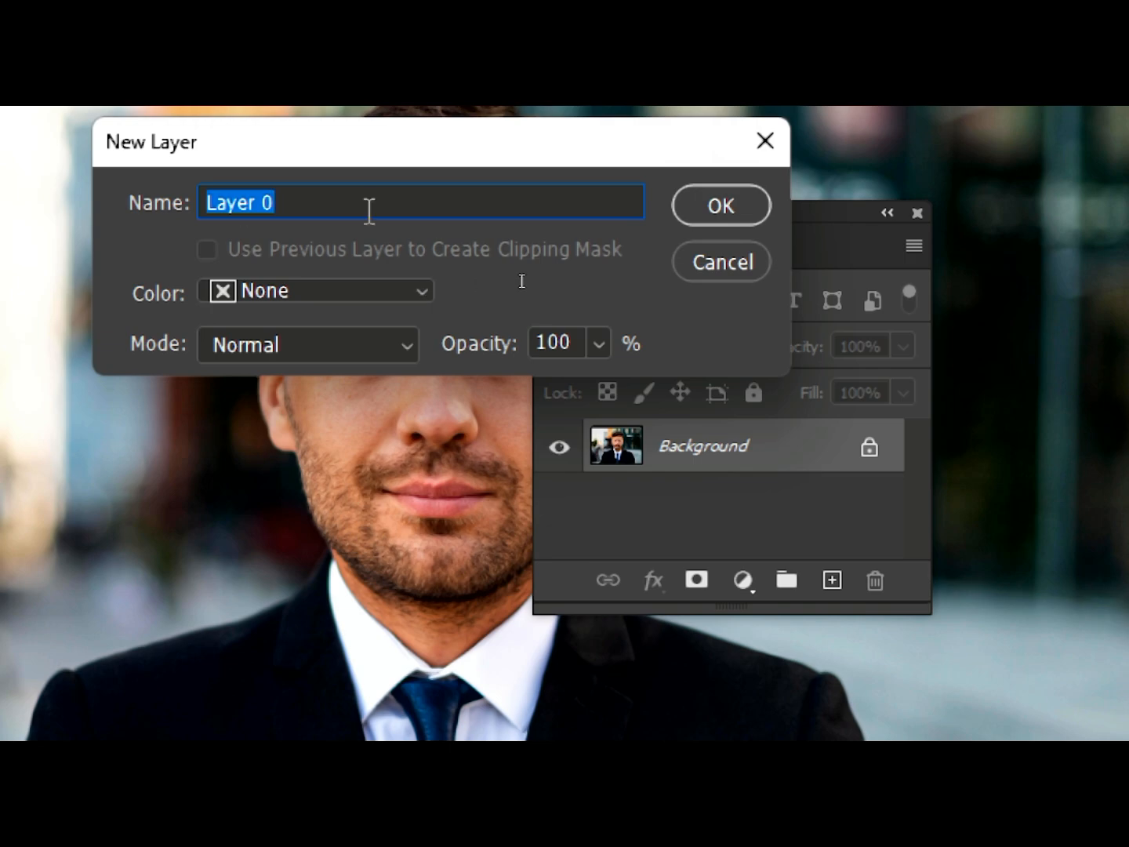
click(292, 206)
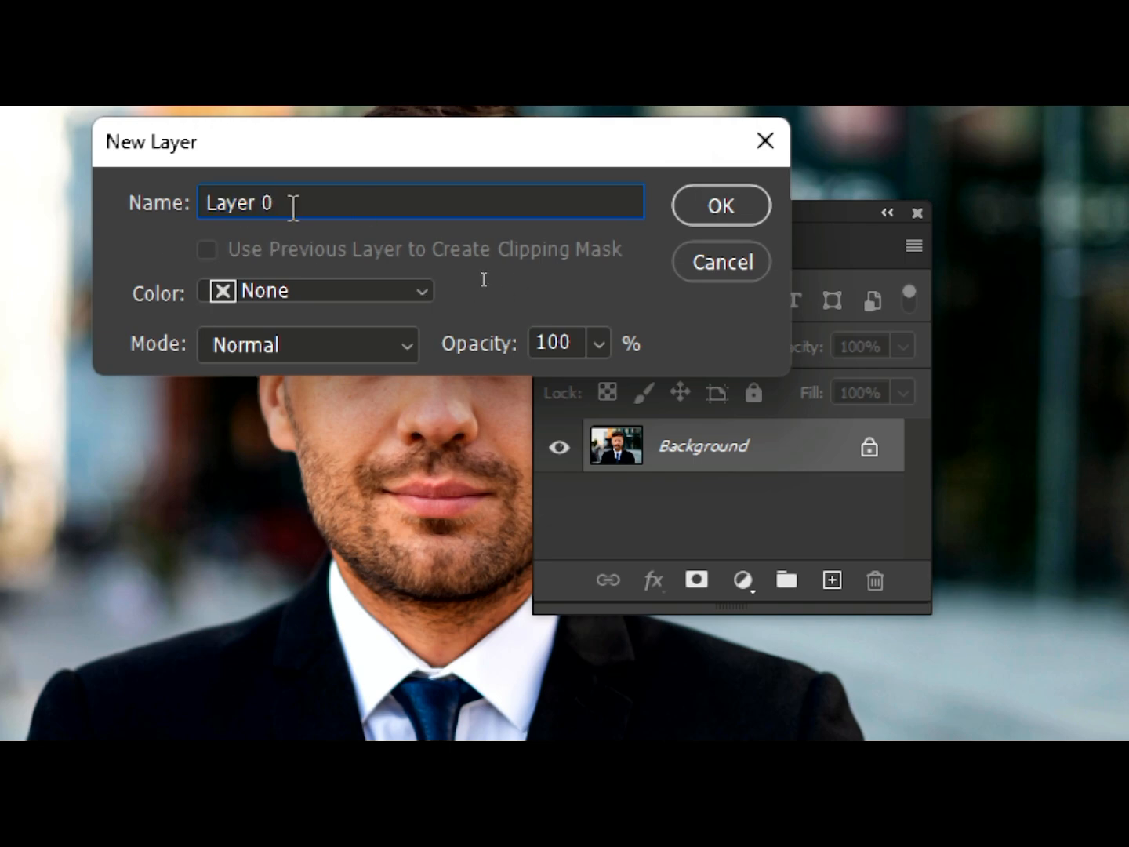
key(BackSpace)
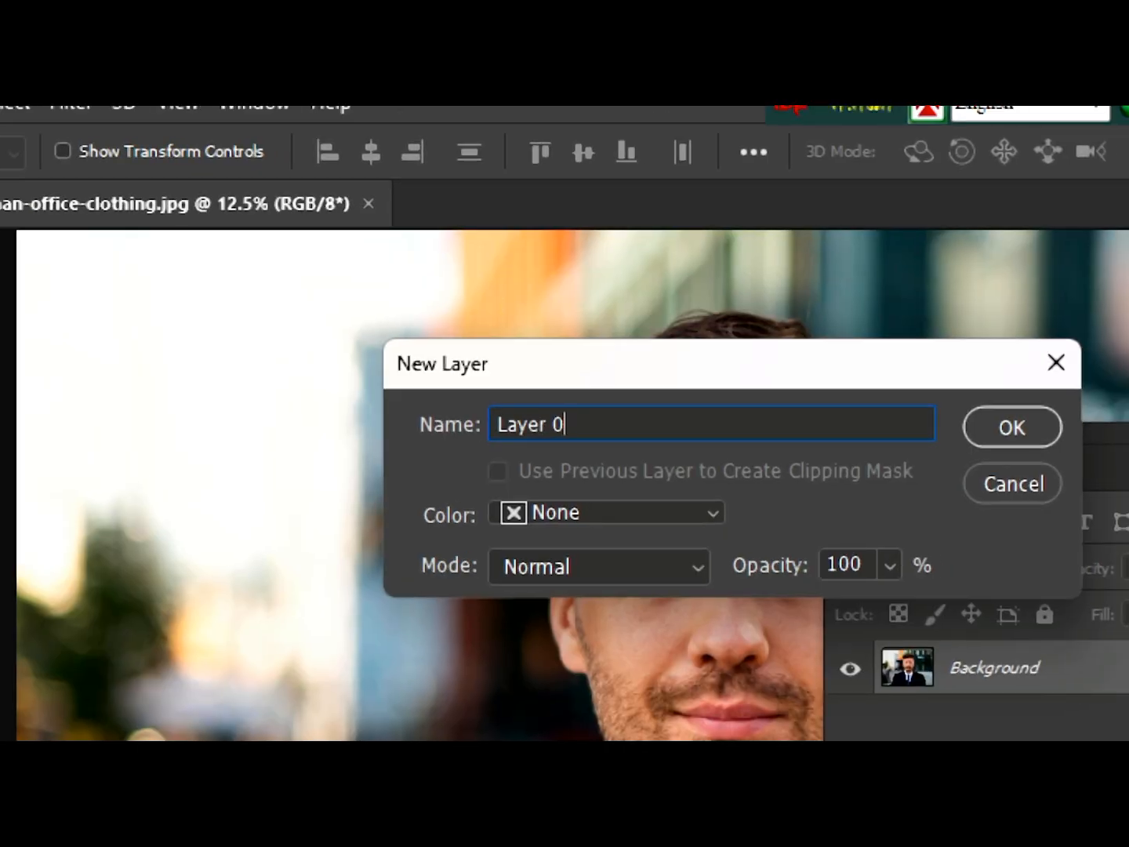
text(1)
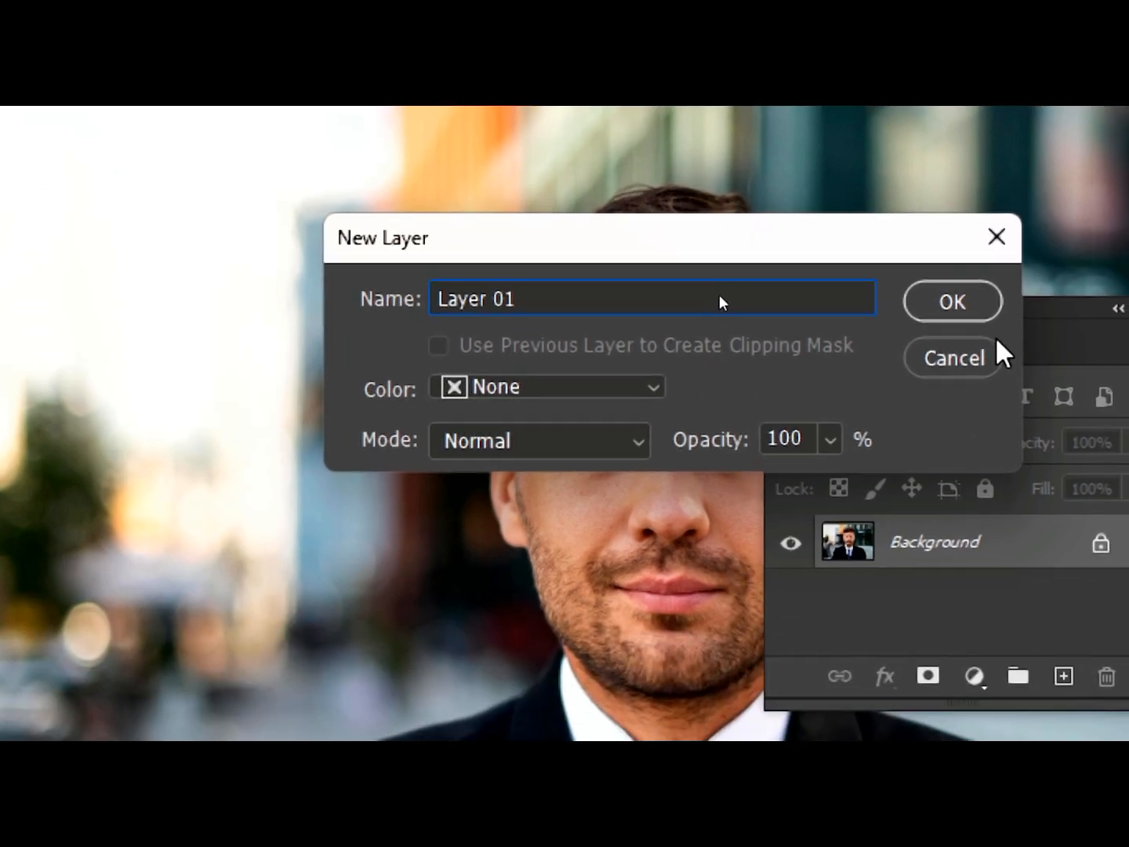
click(974, 302)
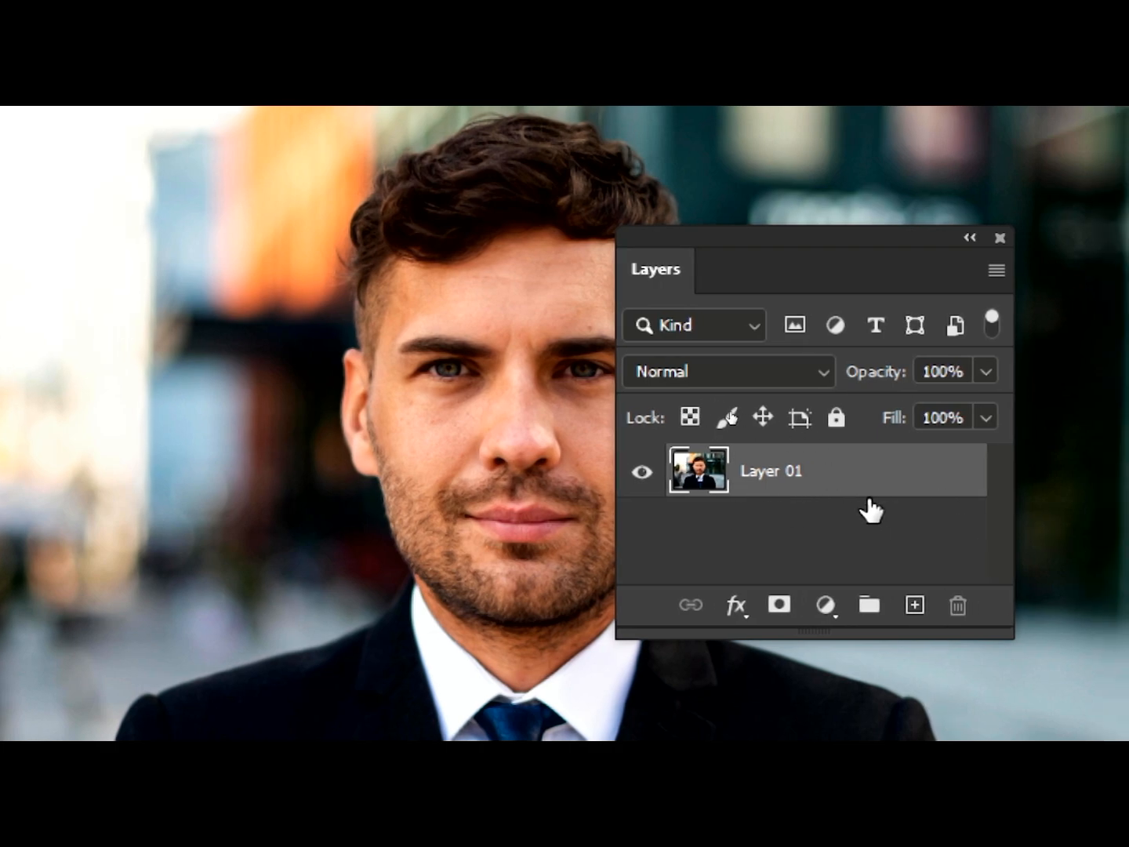
Duplicate Layer 01 and move the floating layers window clear of the man's face
key(ctrl+j)
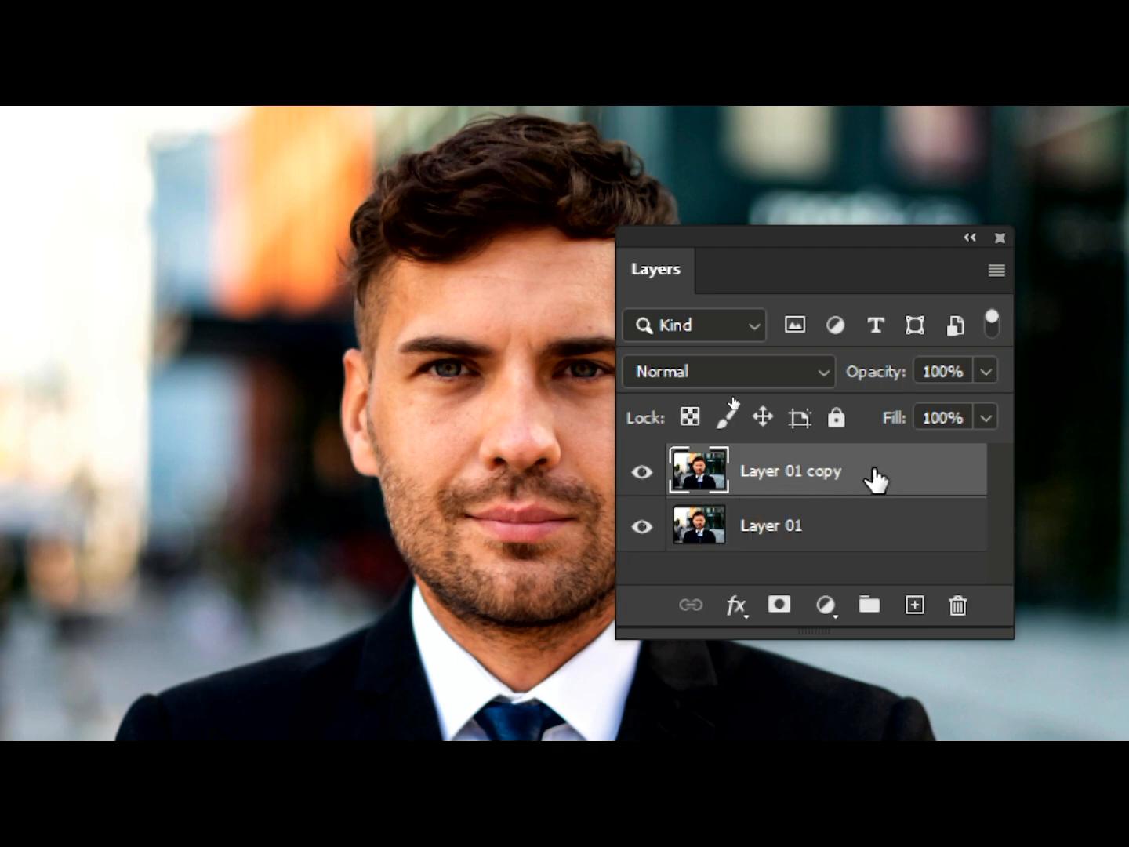
key(ctrl+z)
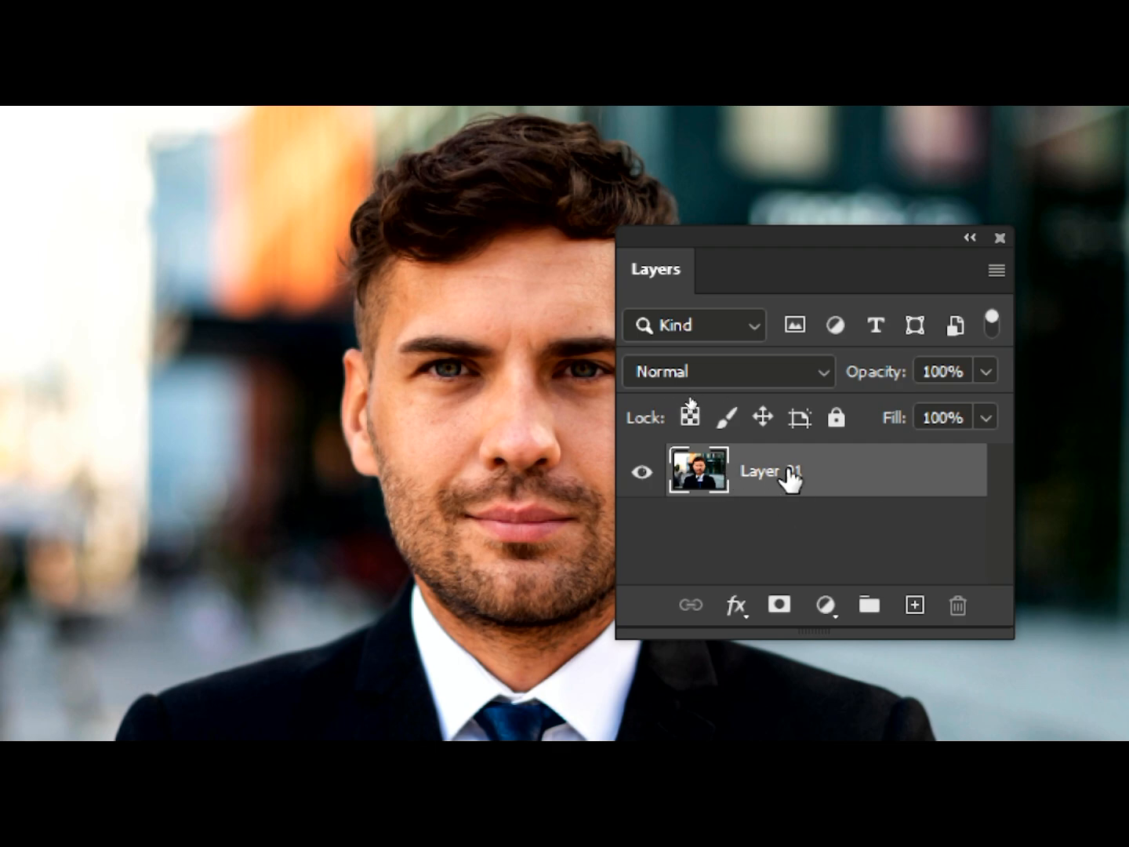
drag(749, 469, 916, 606)
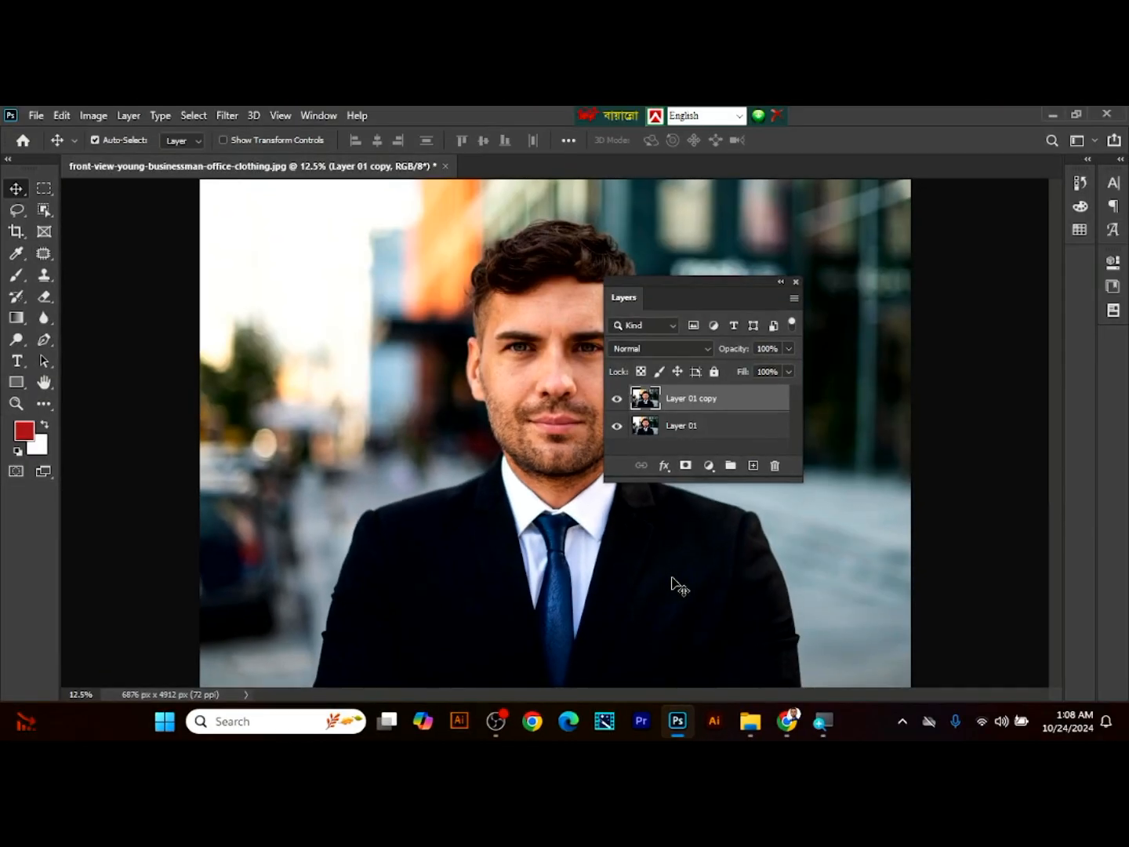
drag(670, 276, 900, 210)
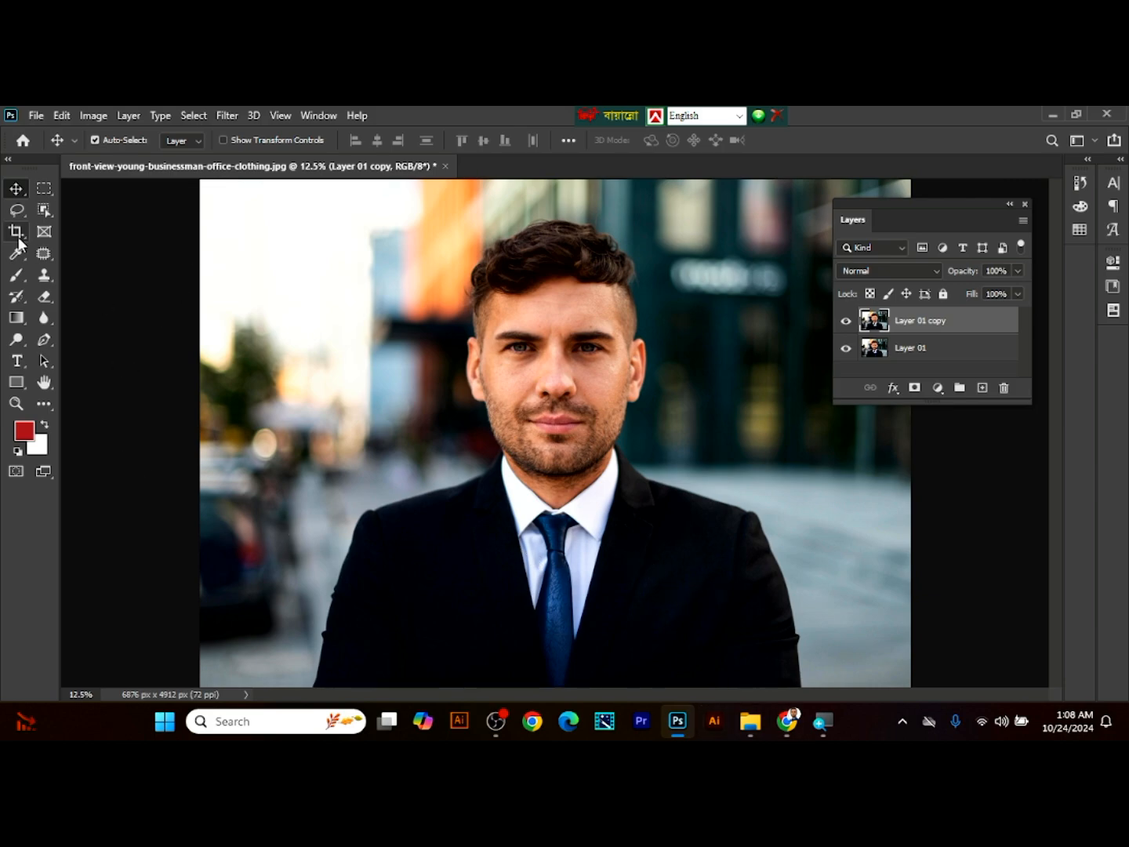
Look through the marquee, lasso and object selection tools, and activate the Quick Selection tool
click(39, 209)
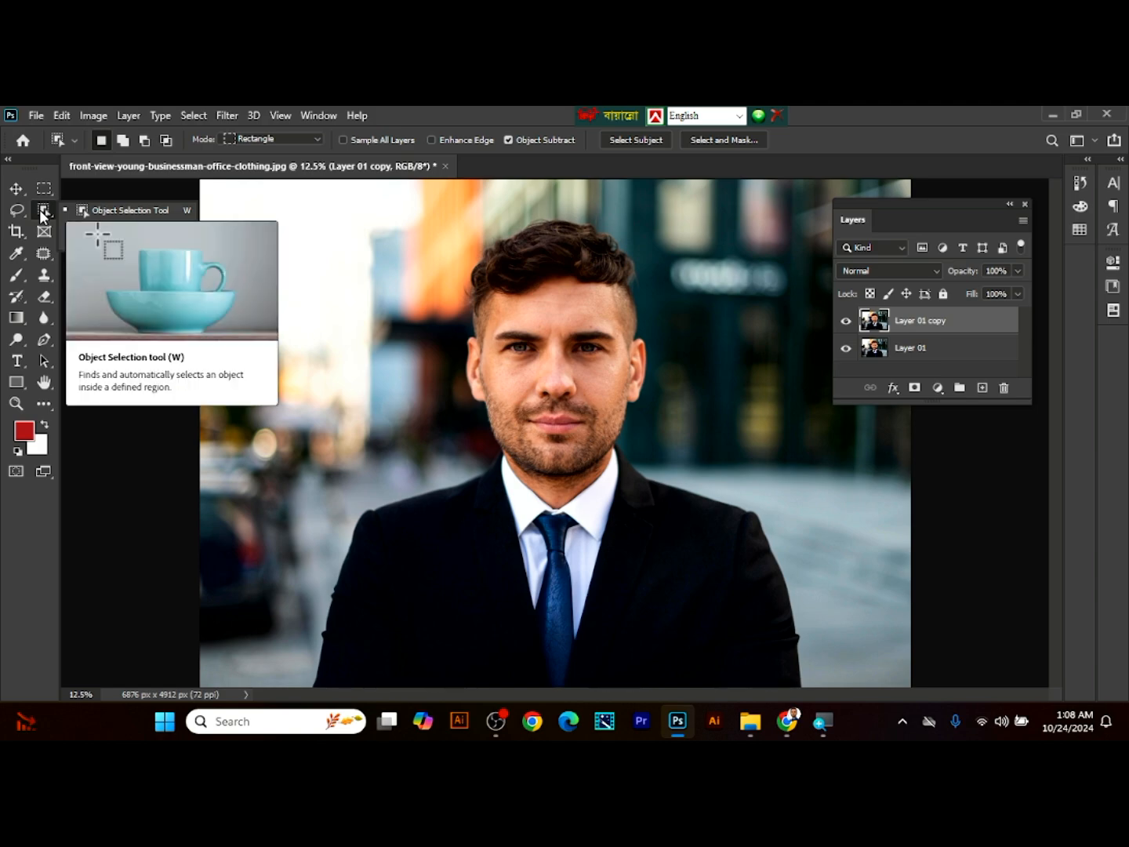
click(117, 208)
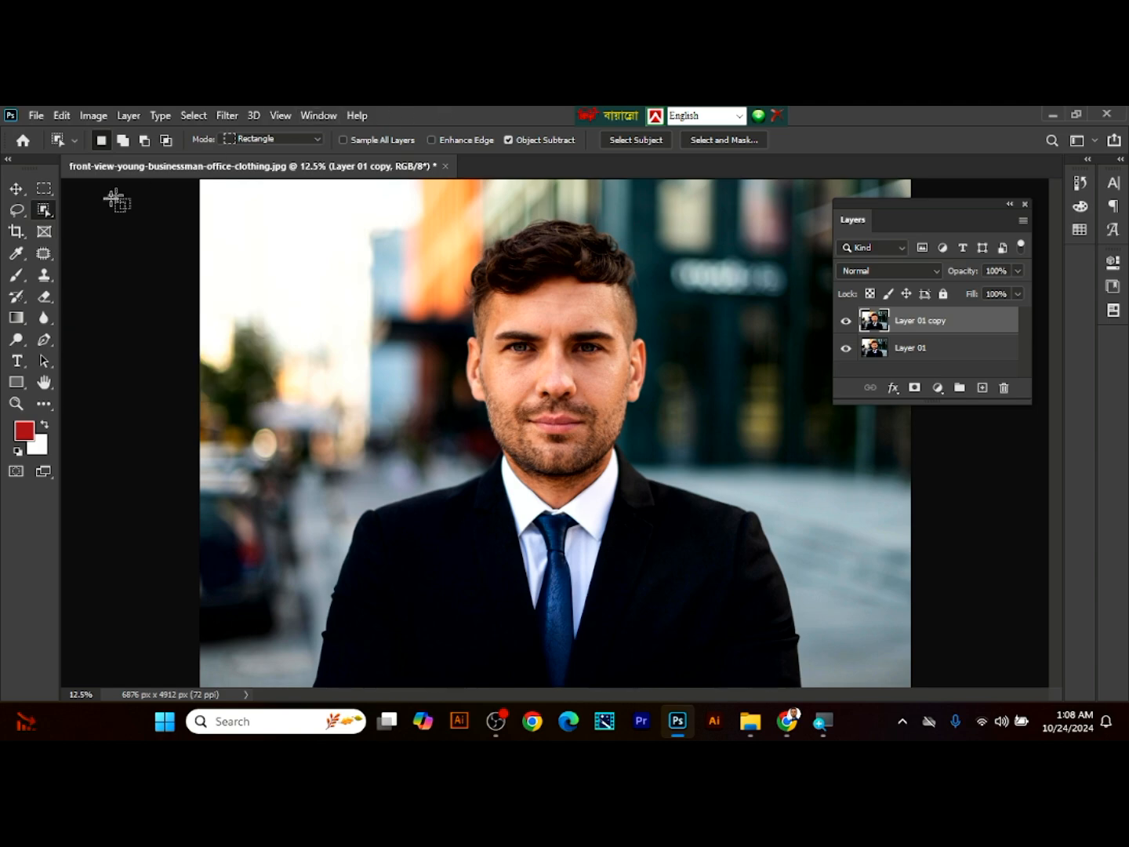
right_click(43, 217)
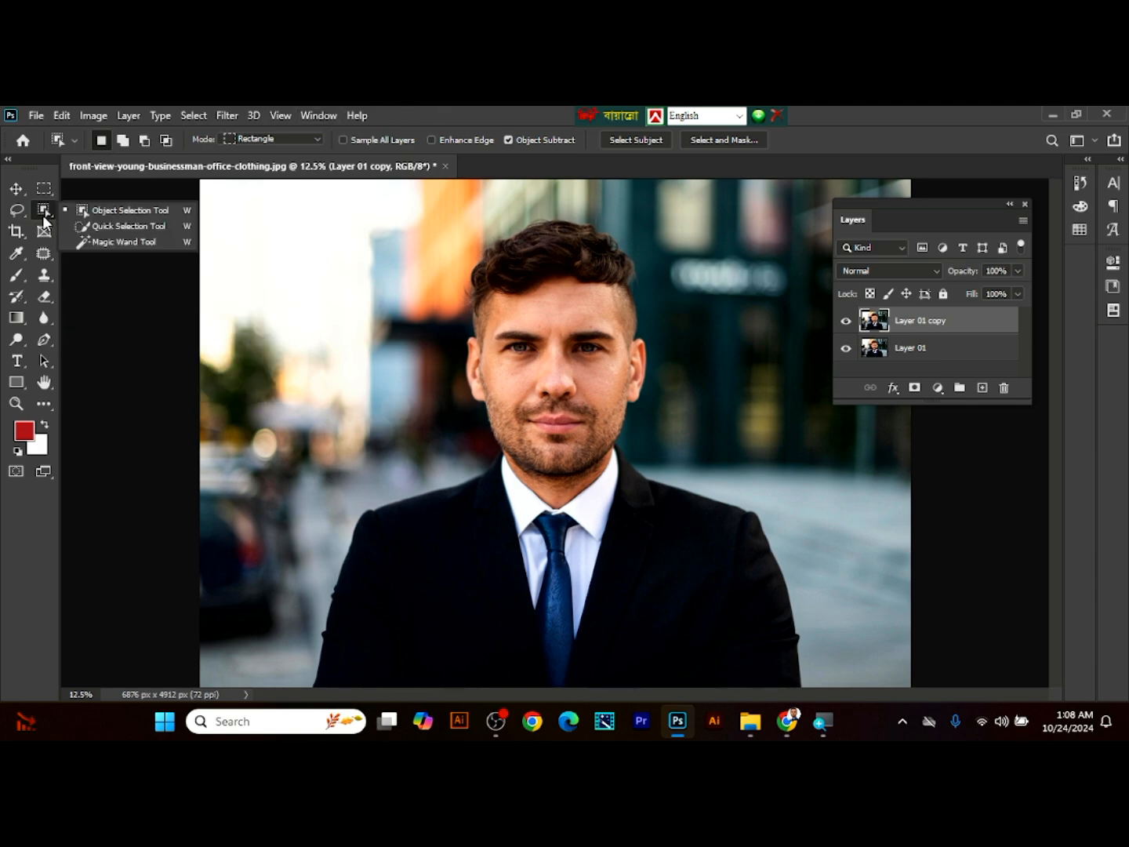
click(104, 225)
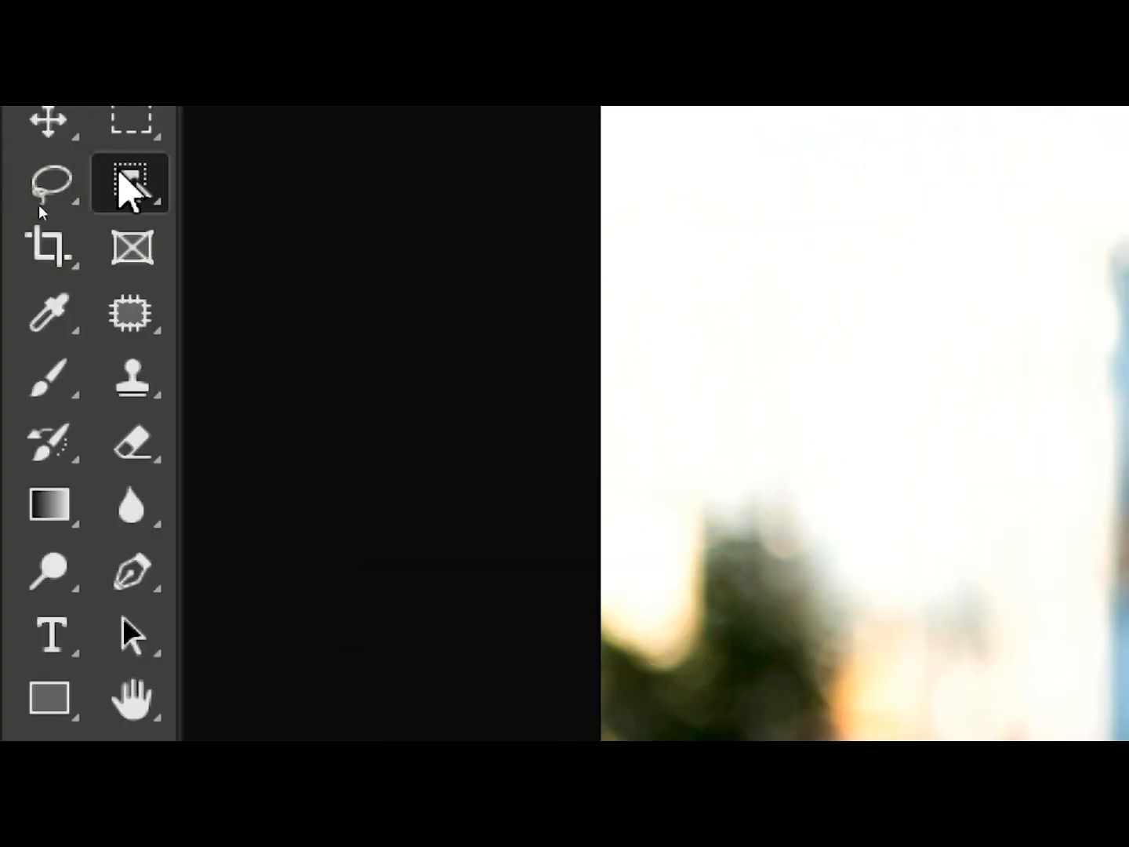
right_click(130, 188)
click(325, 232)
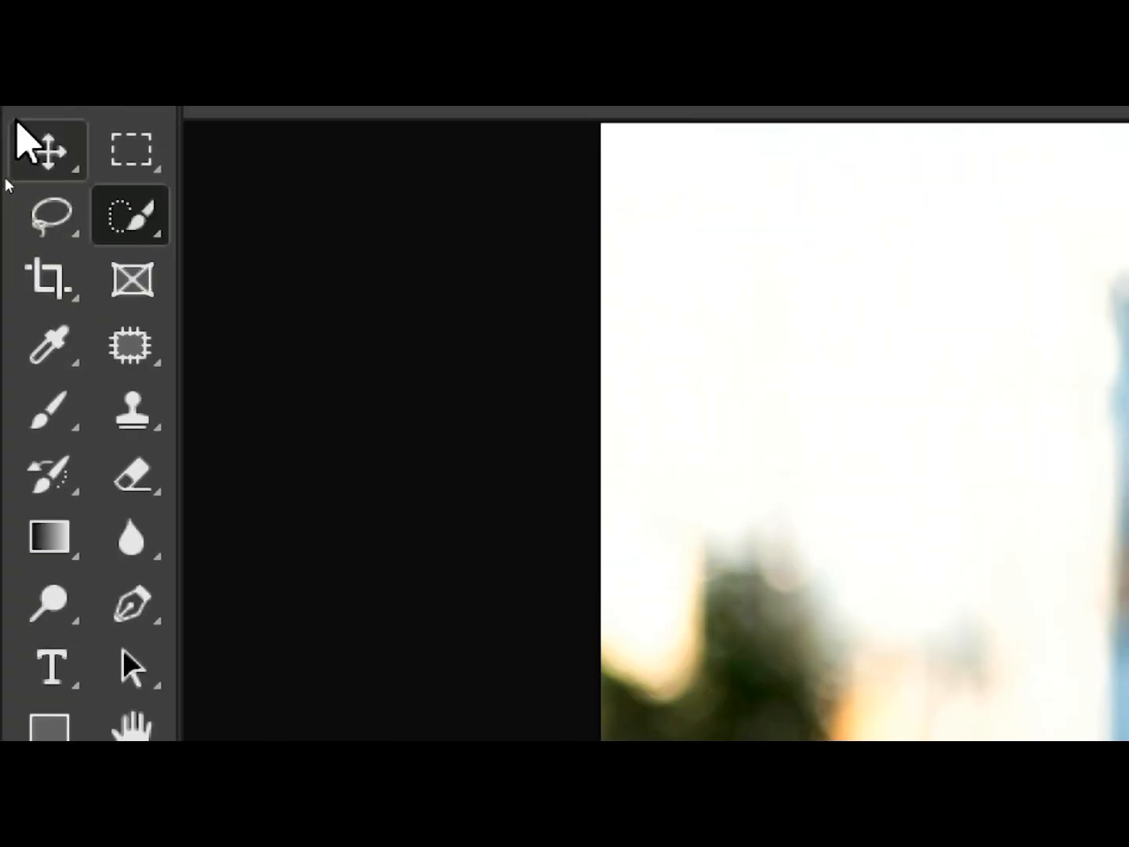
right_click(125, 160)
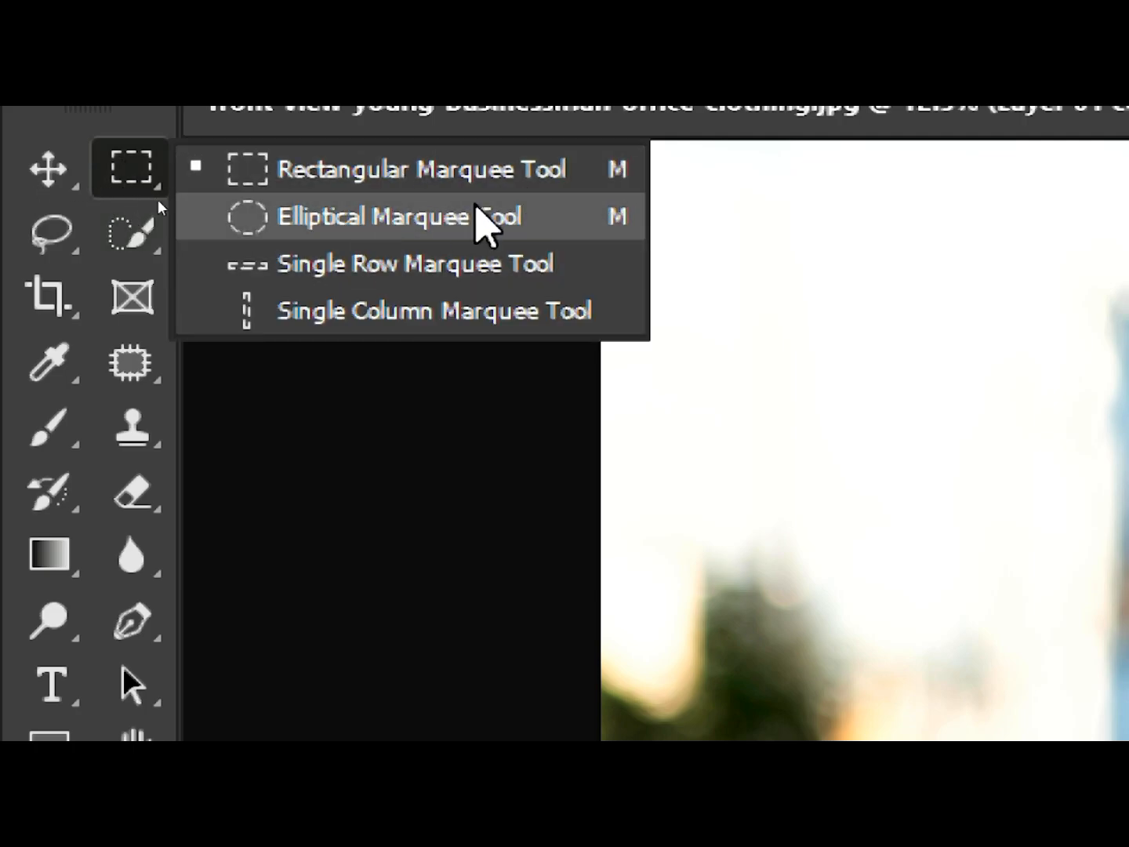
right_click(52, 236)
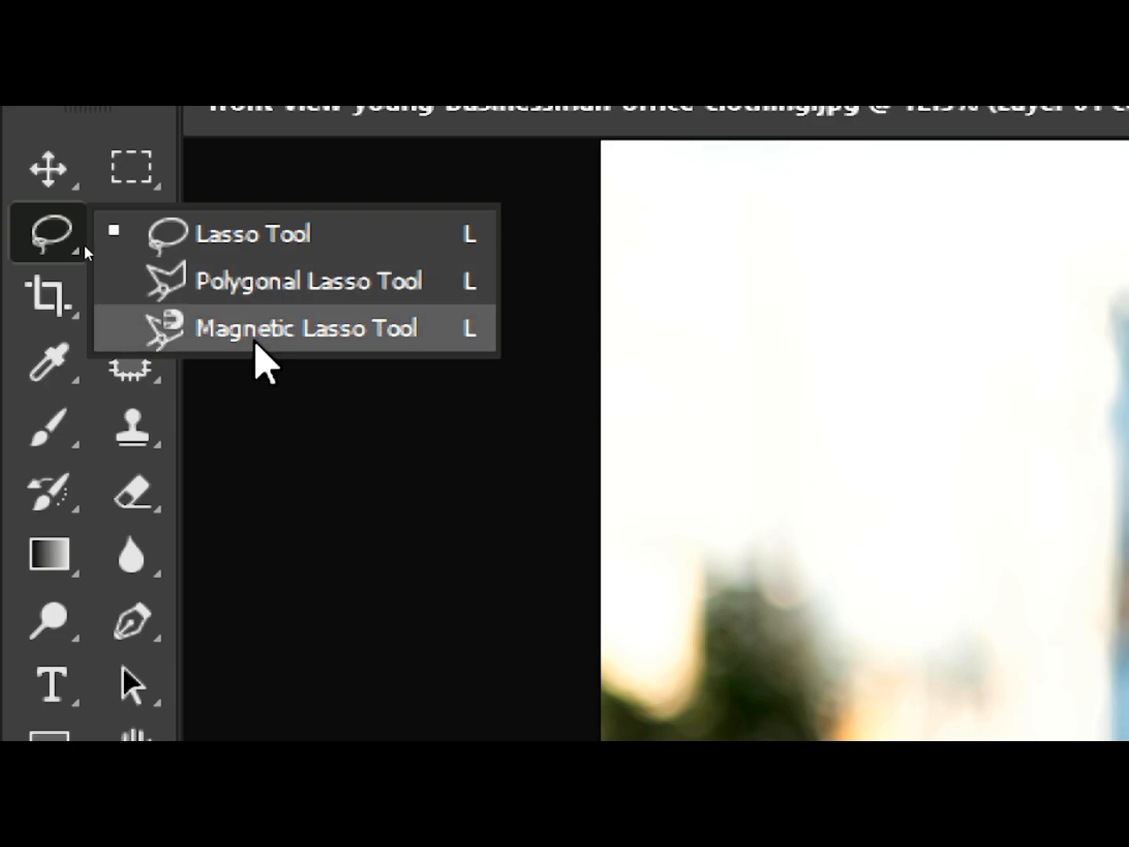
click(128, 236)
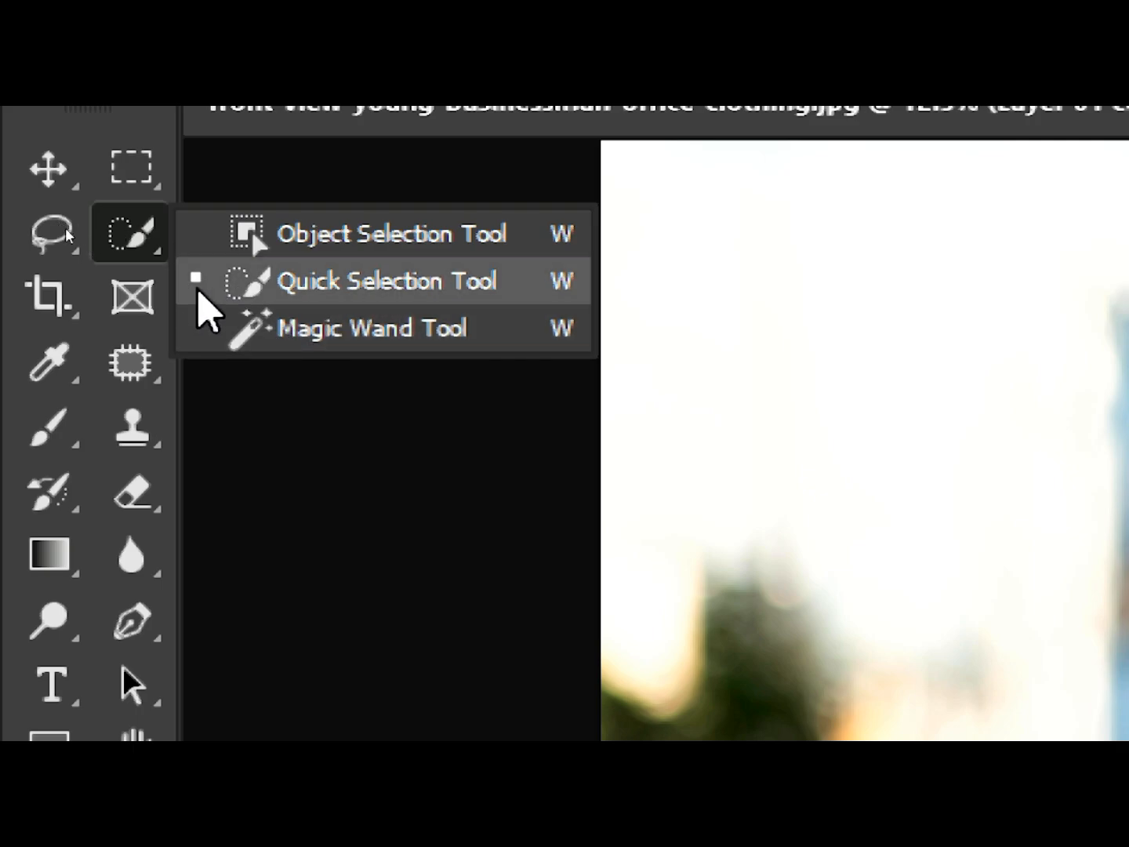
click(324, 282)
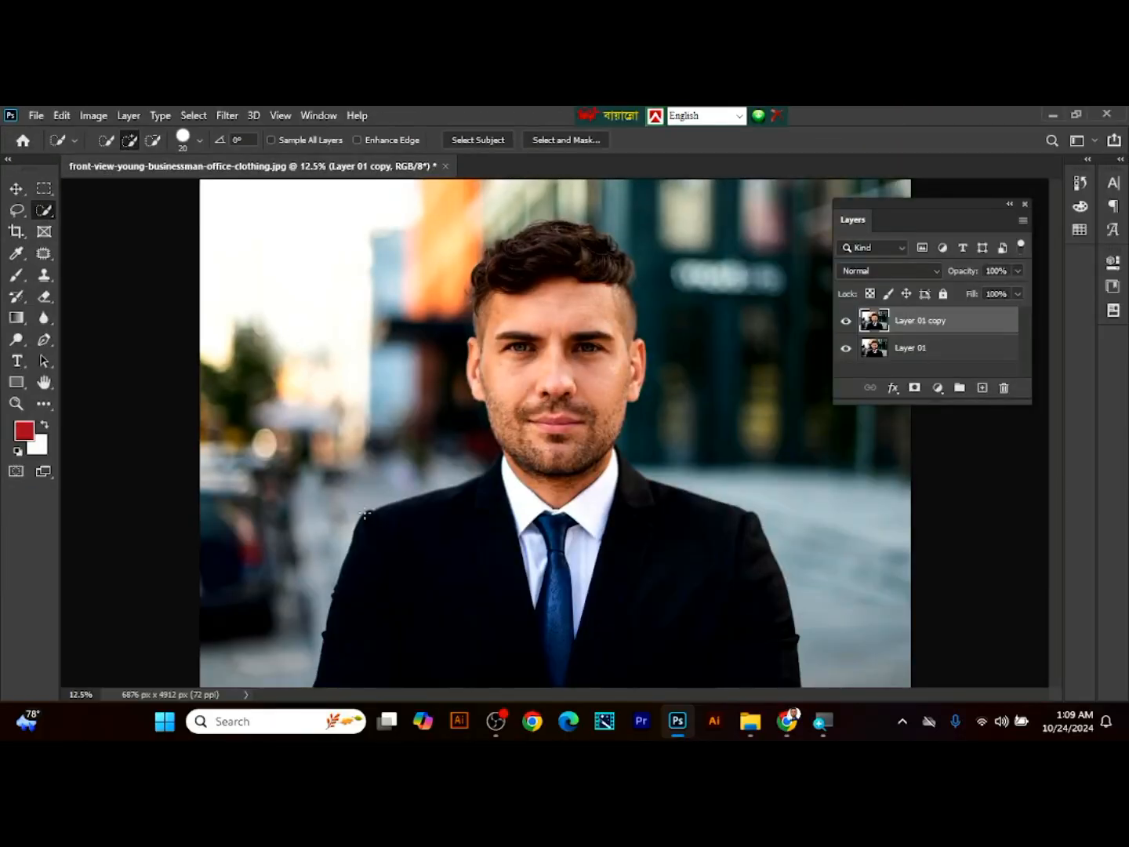
Select the man's suit jacket and tie, including the jacket collar beside the neck, and add the selection as a mask on Layer 01 copy
drag(395, 565, 464, 659)
mouse_move(625, 475)
mouse_down()
mouse_move(639, 483)
mouse_move(679, 630)
mouse_up()
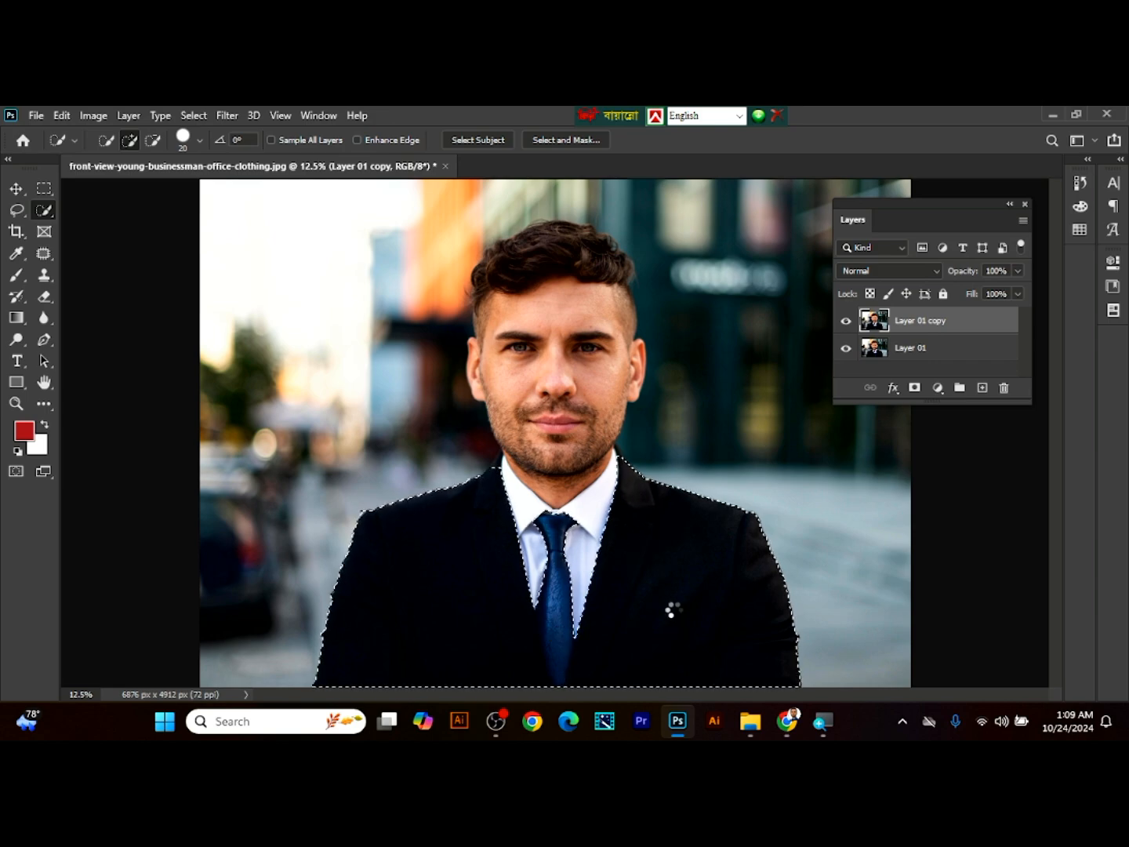
scroll(587, 462, up, 3)
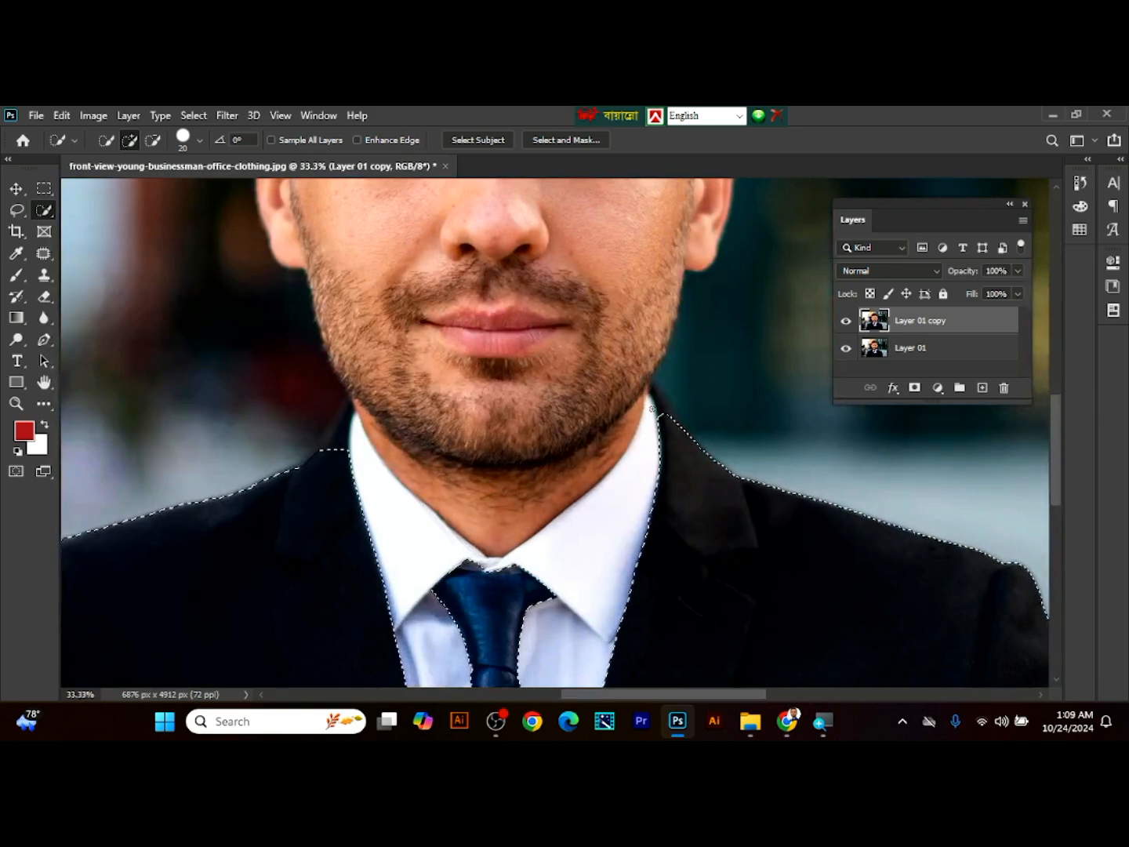
drag(661, 397, 665, 415)
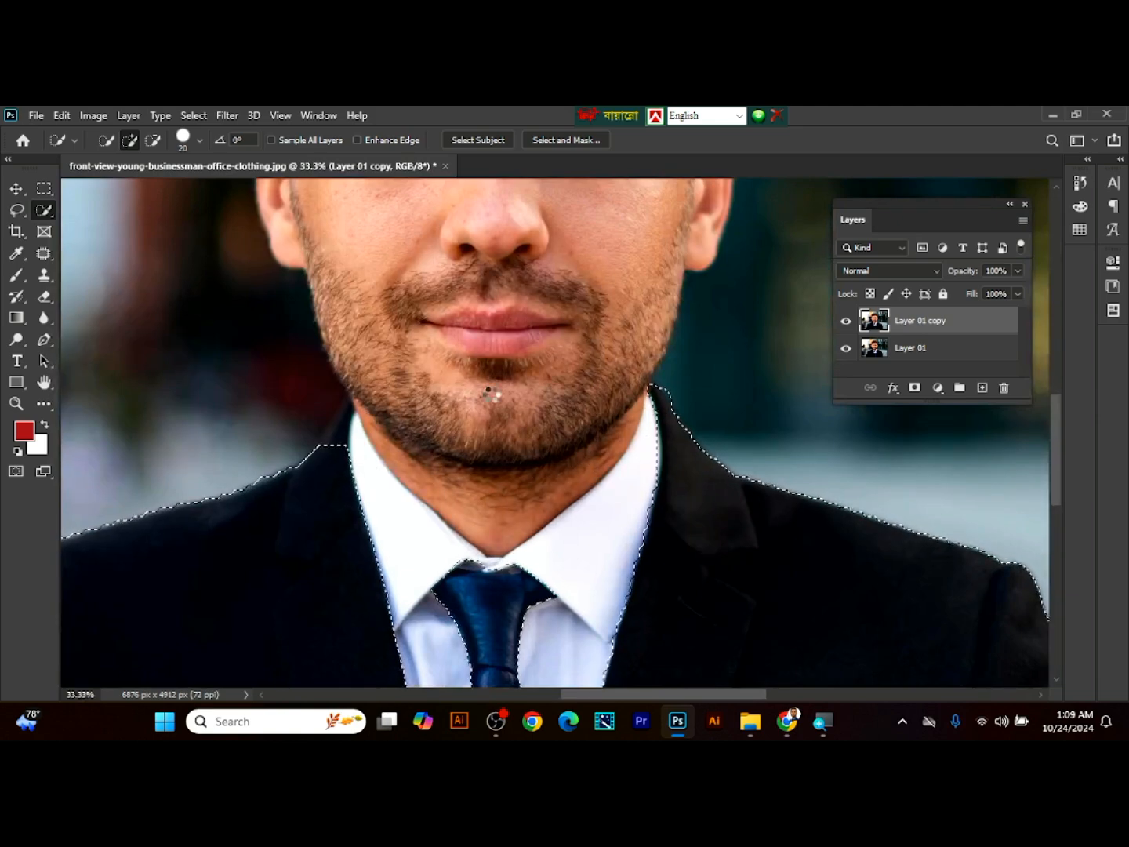
mouse_move(333, 449)
mouse_down()
mouse_move(350, 412)
mouse_move(323, 441)
mouse_up()
scroll(547, 471, down, 10)
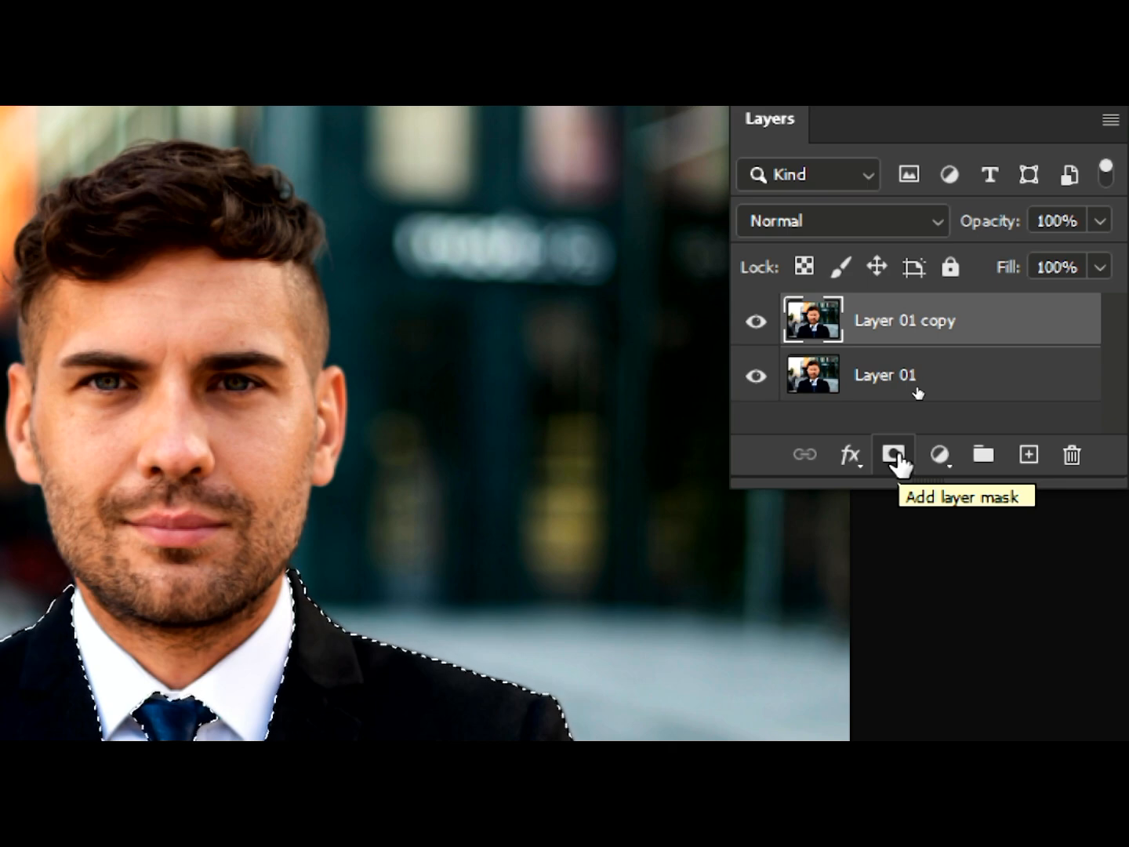
click(894, 455)
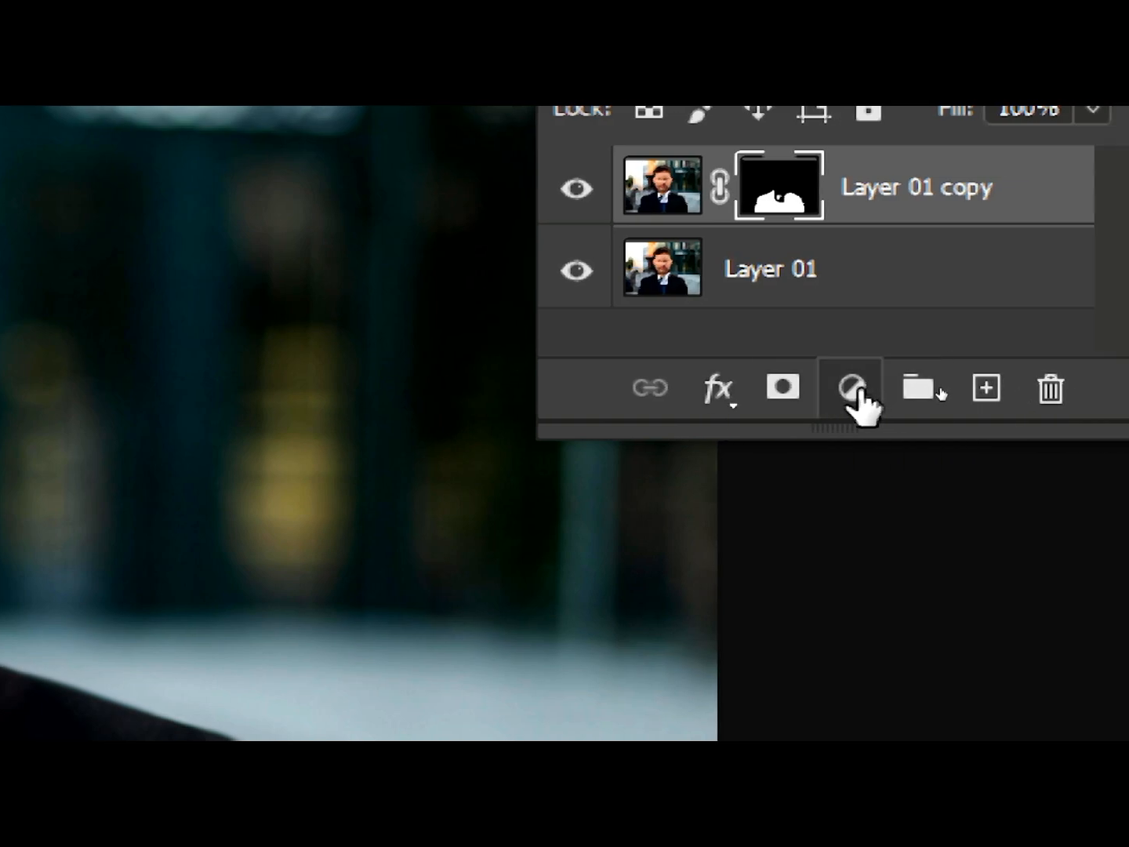
Add a Solid Color fill layer in dark green 137403, clipped to the masked Layer 01 copy
click(850, 389)
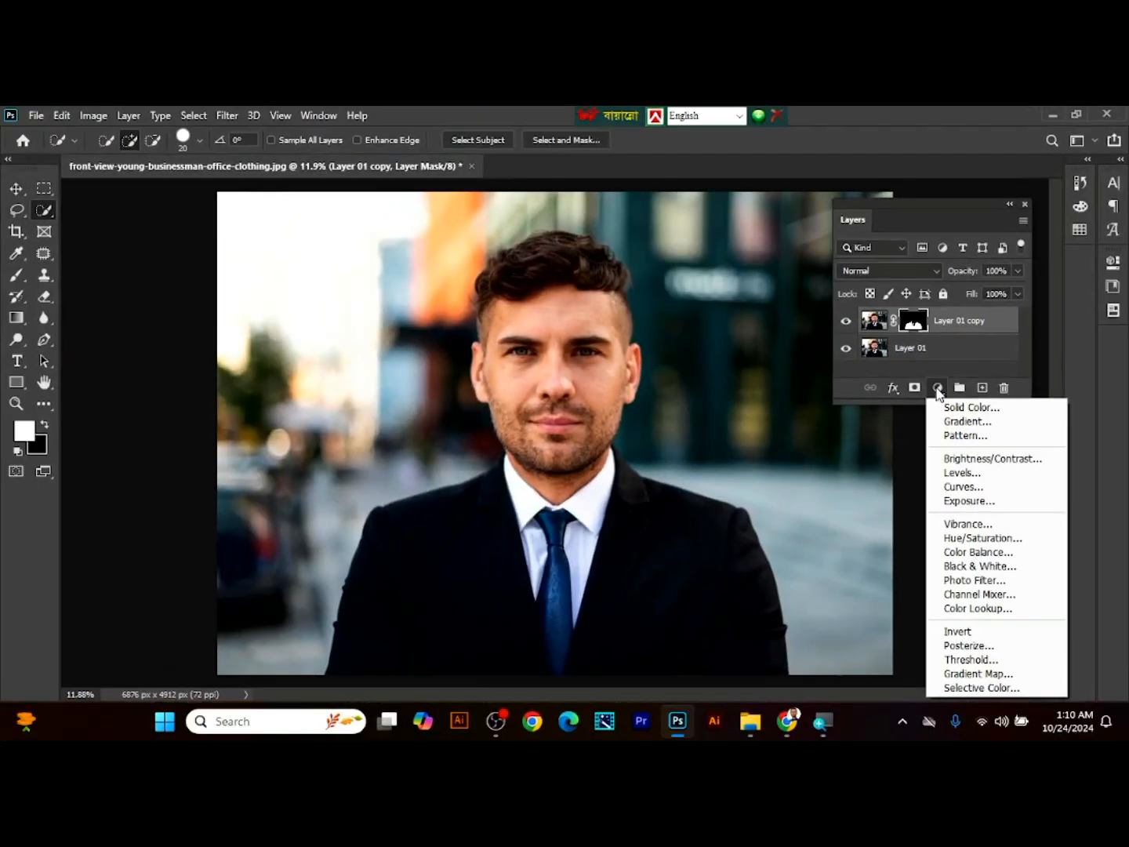
click(956, 408)
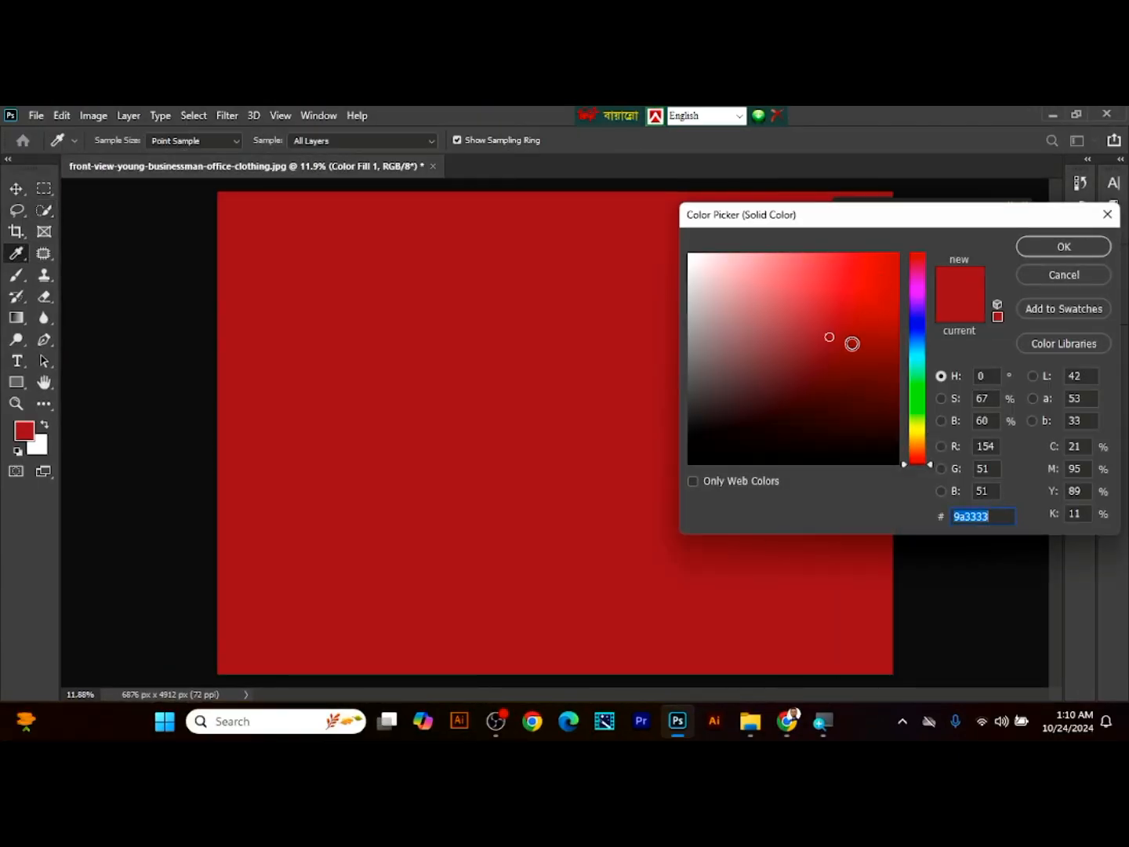
drag(840, 349, 896, 259)
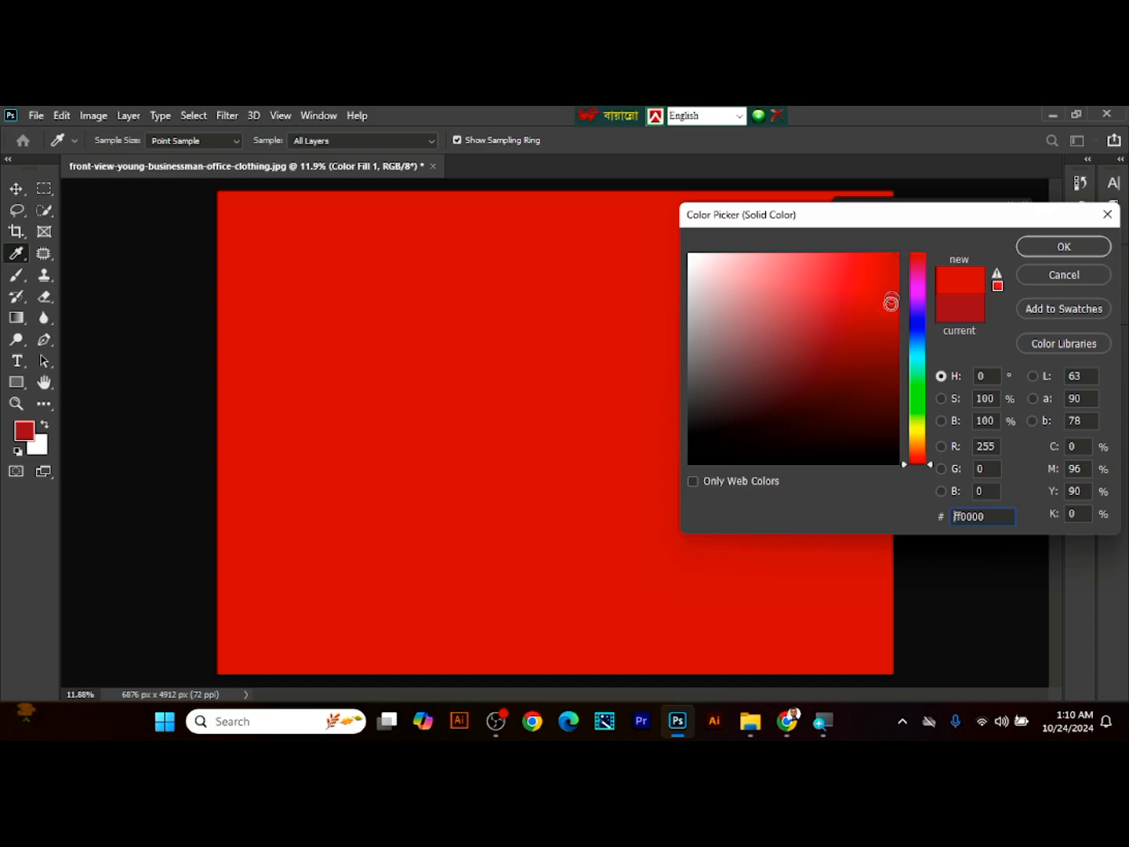
click(923, 396)
click(916, 274)
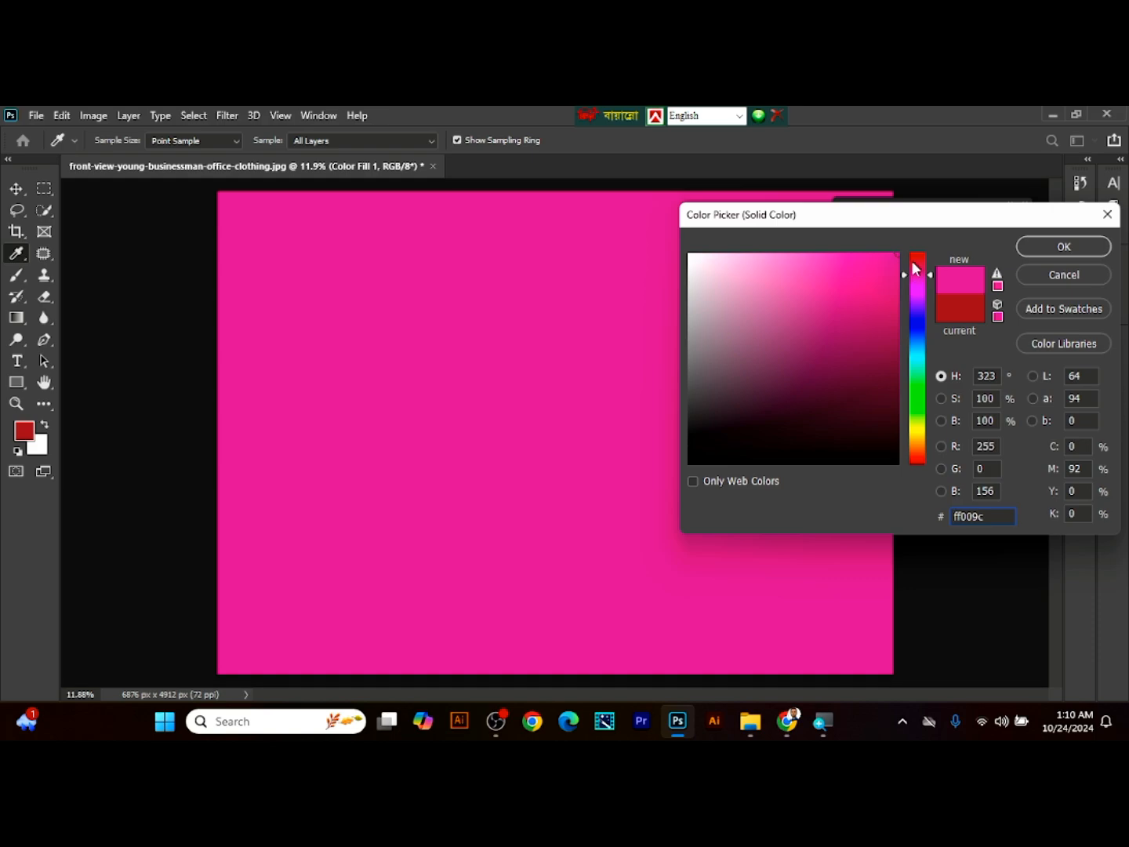
click(920, 404)
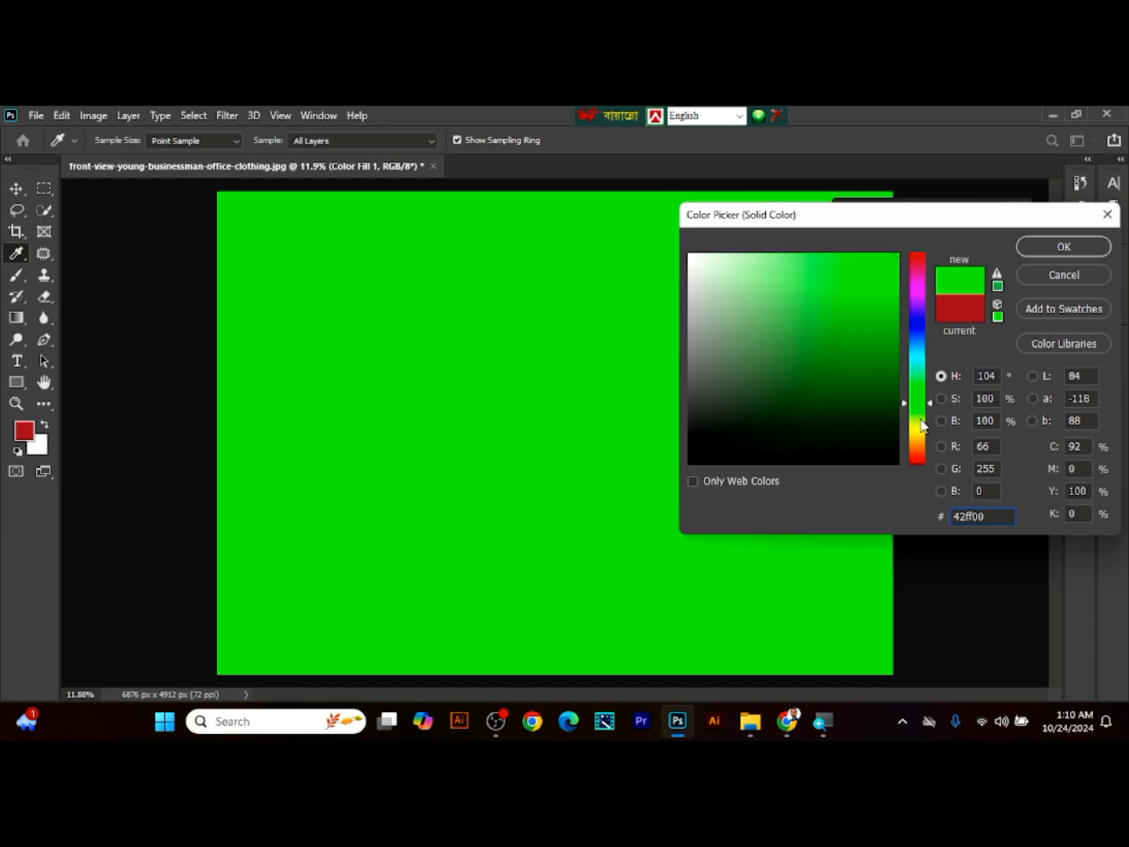
click(923, 423)
click(921, 402)
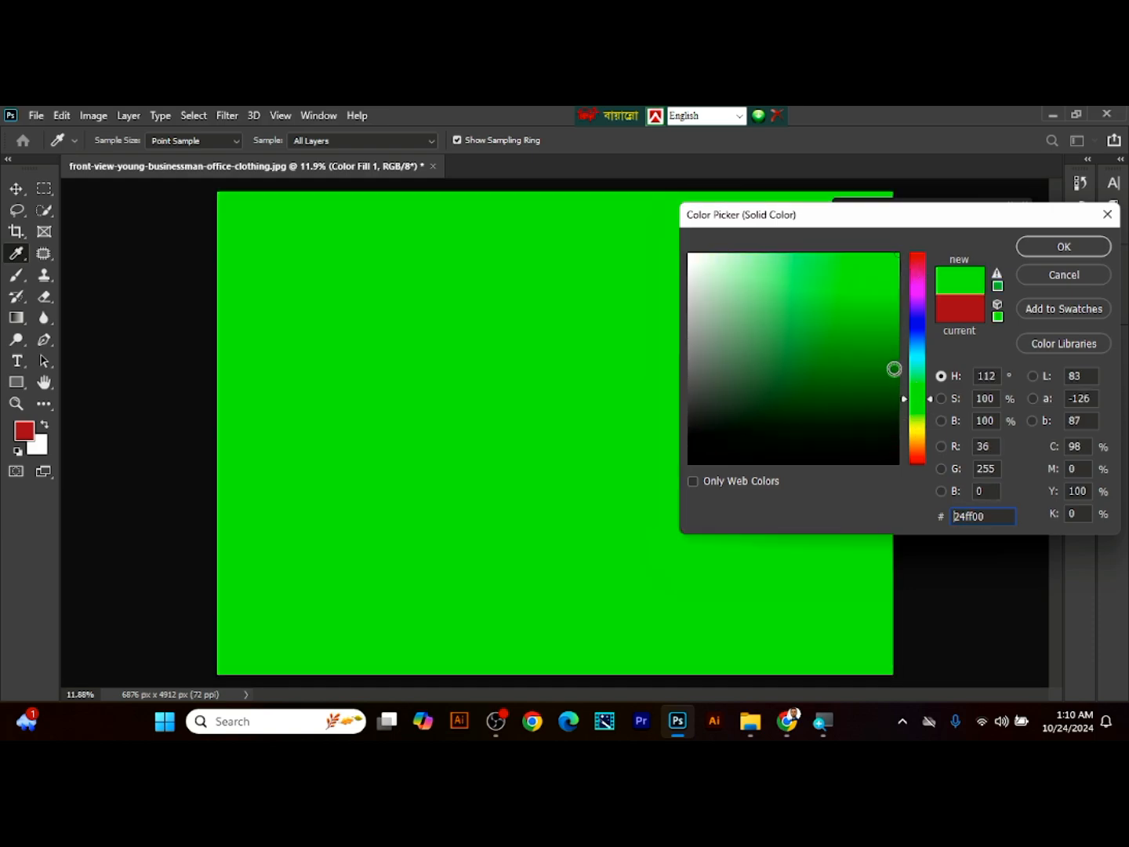
click(893, 368)
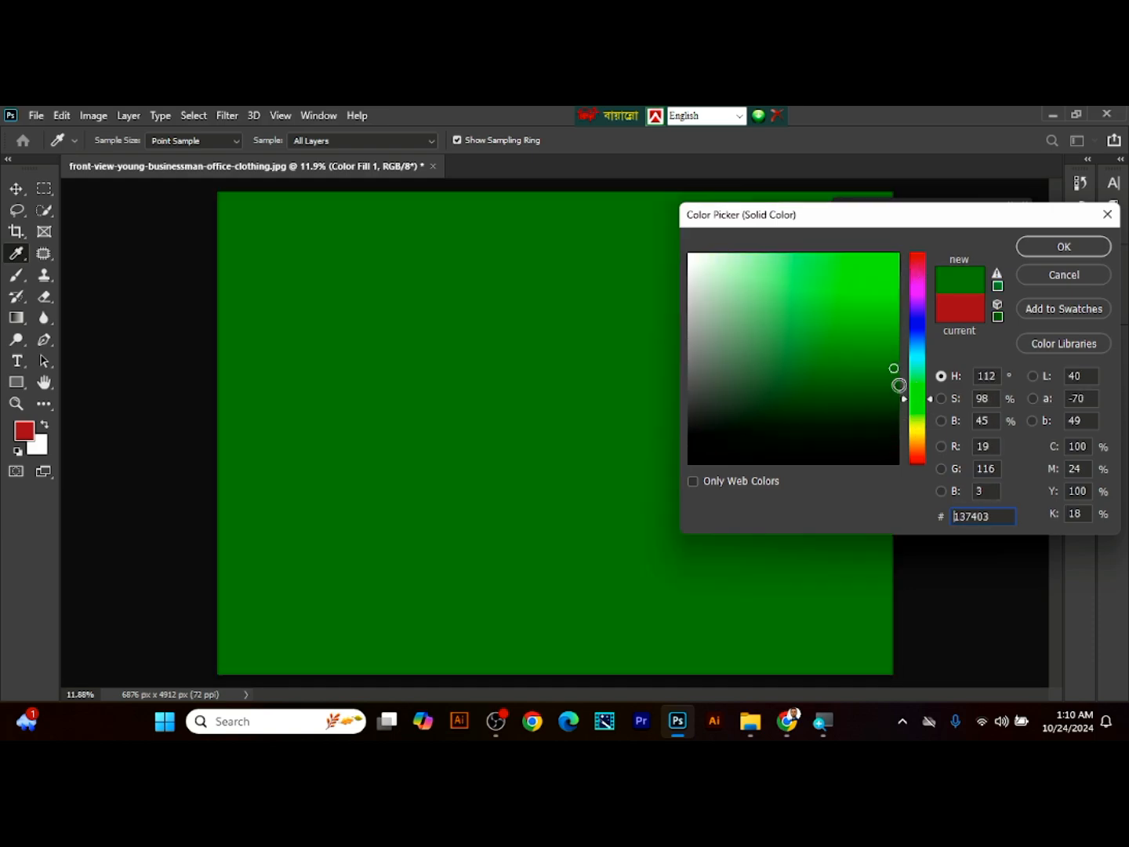
click(1062, 247)
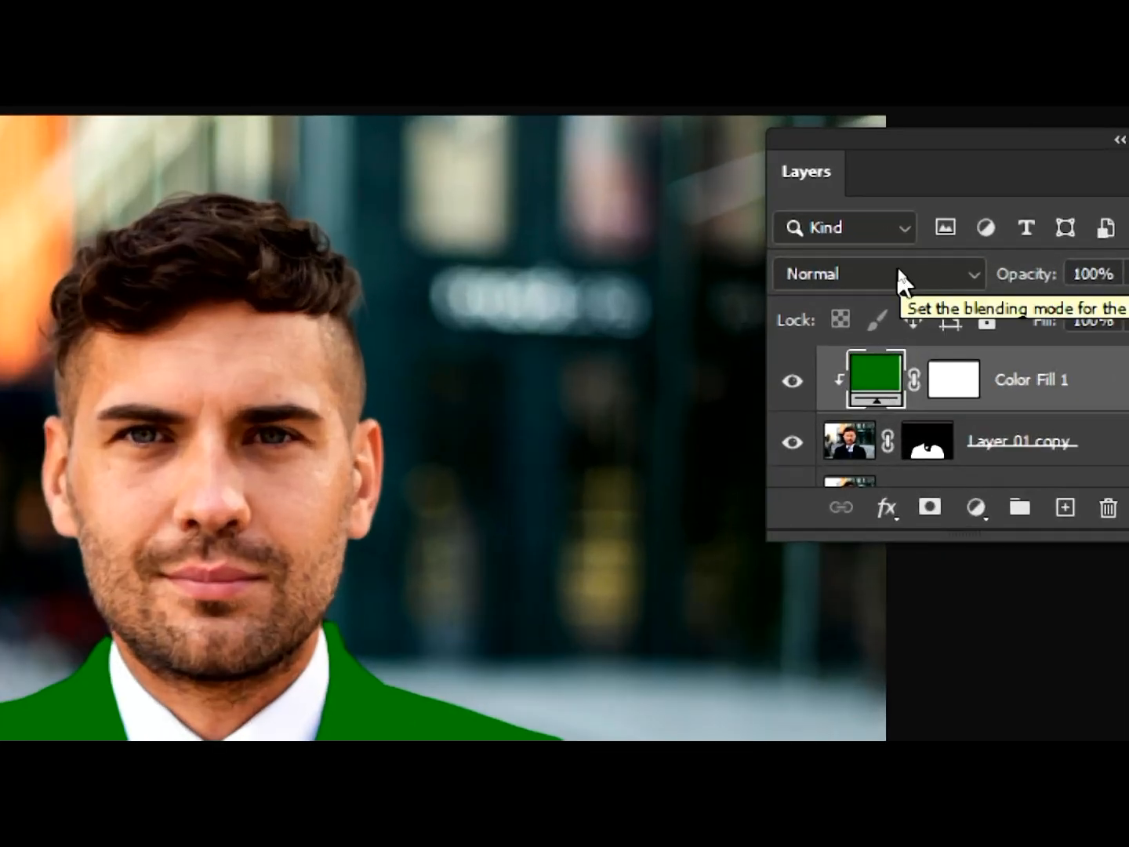
Set the green fill layer's blending mode to Color
click(944, 284)
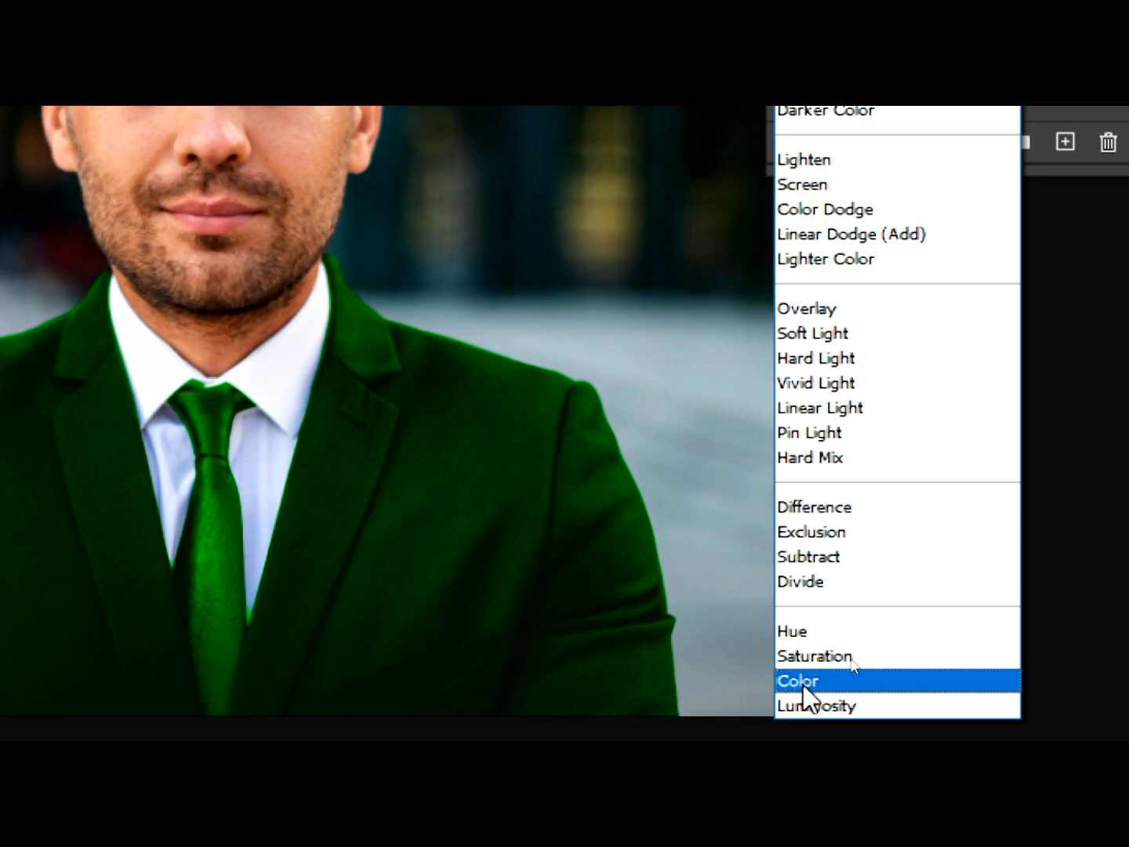
click(802, 683)
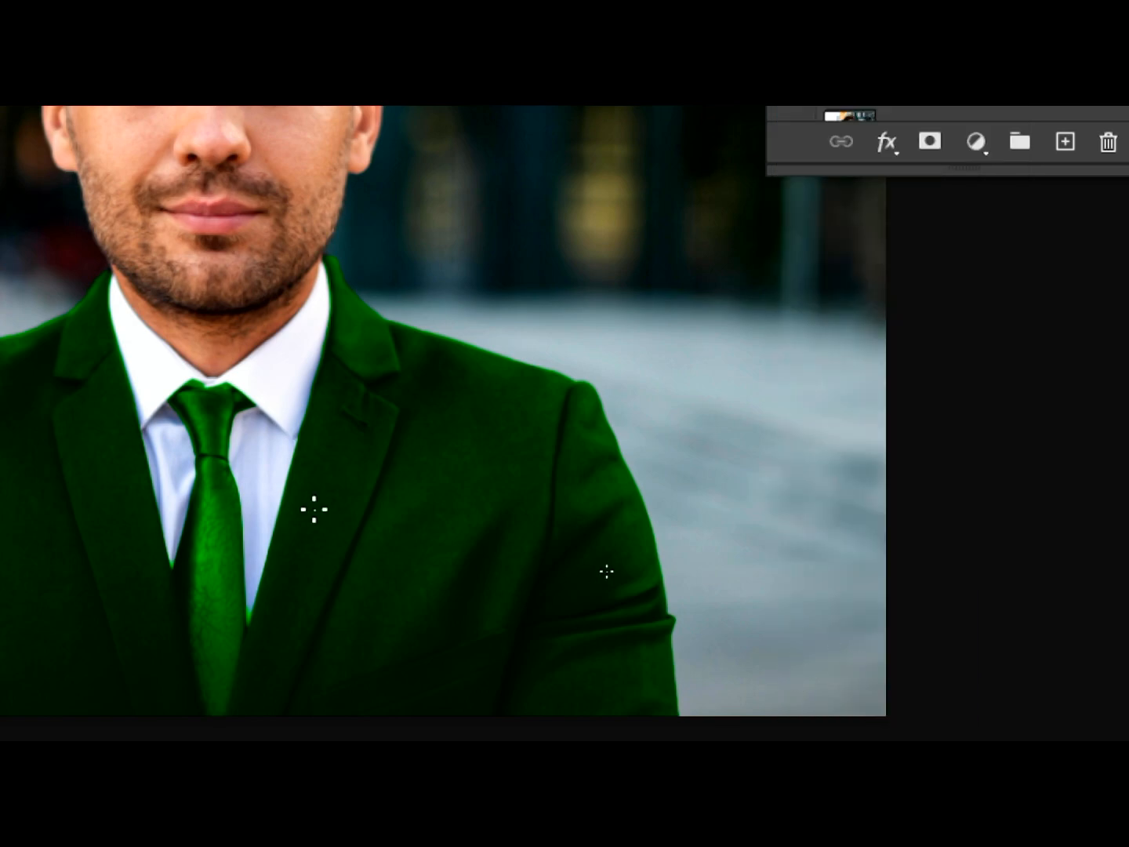